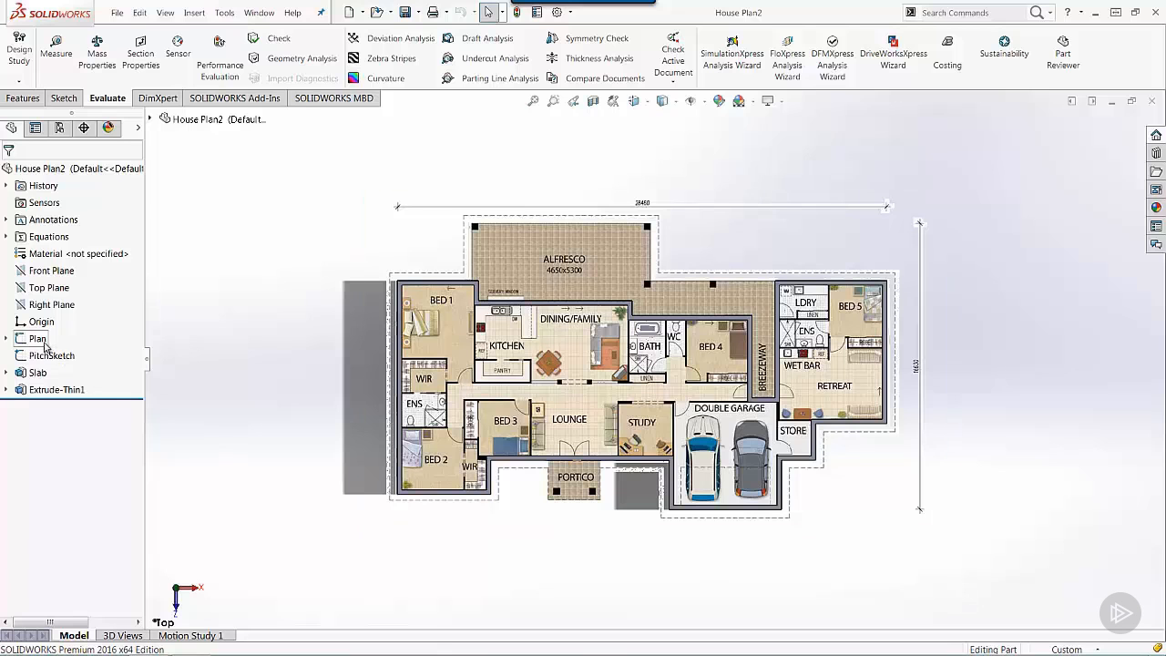
Expand the Plan sketch, hide it and show it again to compare the model with the floor plan picture.
left_click(7, 339)
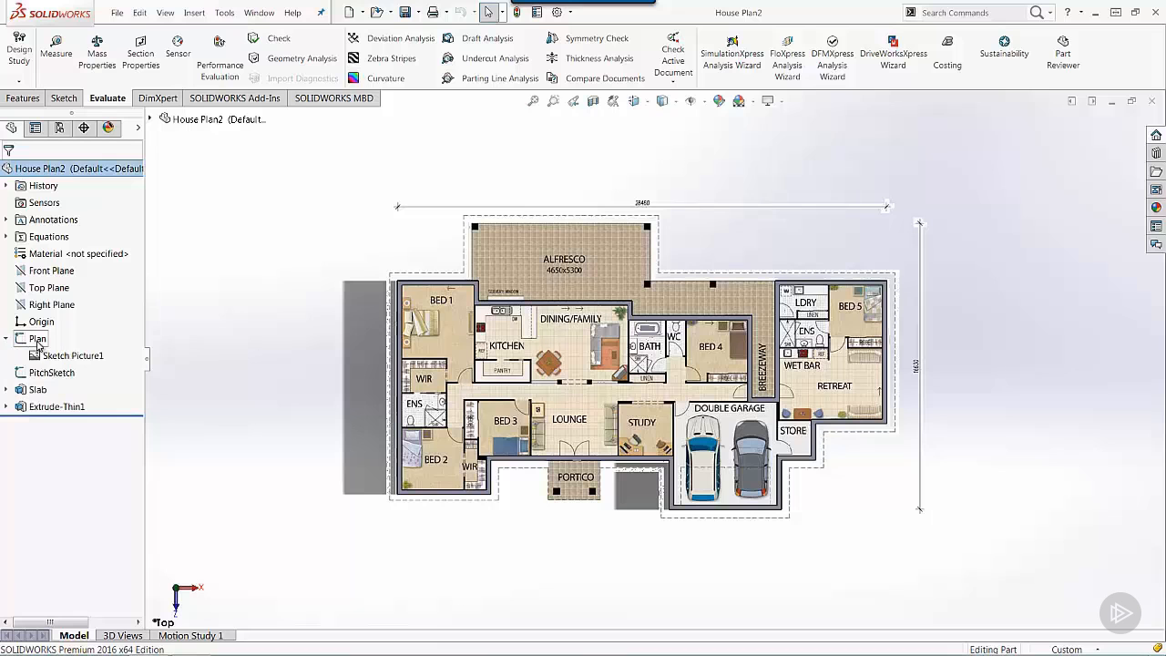
left_click(38, 341)
left_click(45, 323)
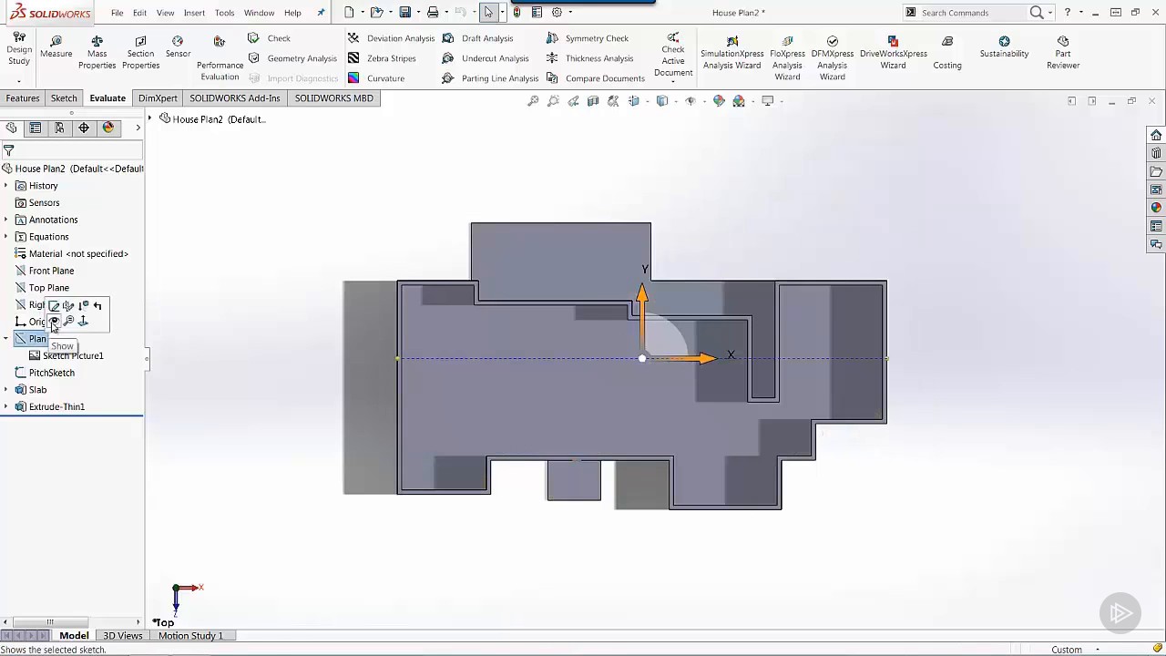
left_click(53, 323)
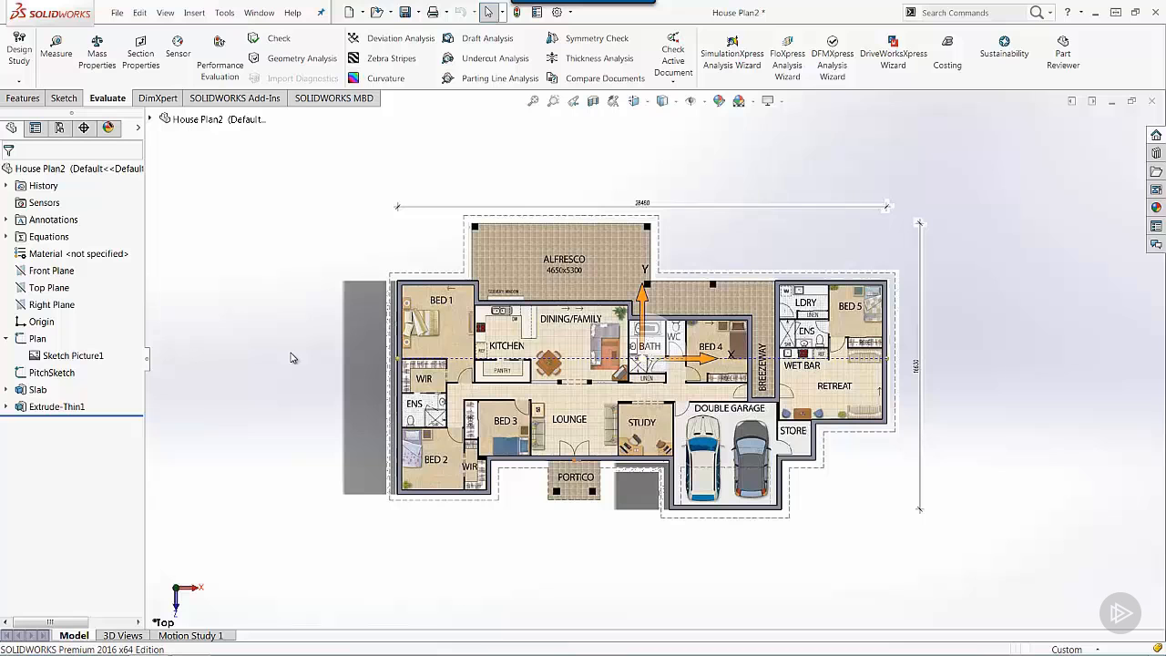
Examine PitchSketch and its roof pitch dimensions from the front, and return to the top view.
left_click(52, 372)
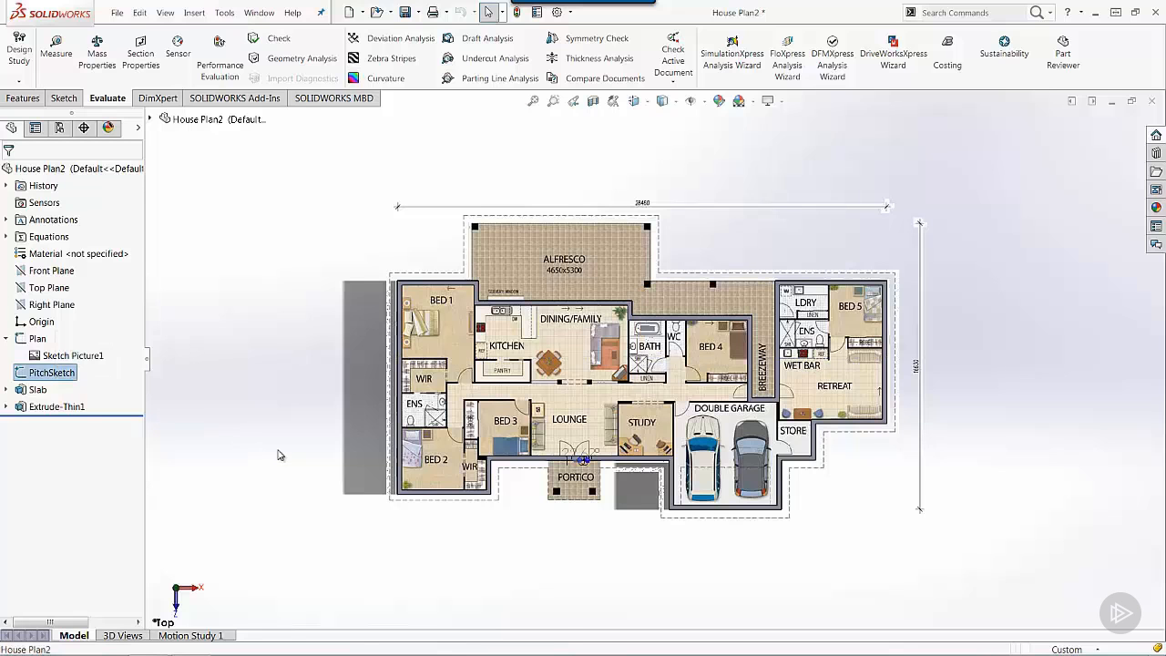
key("ctrl+1")
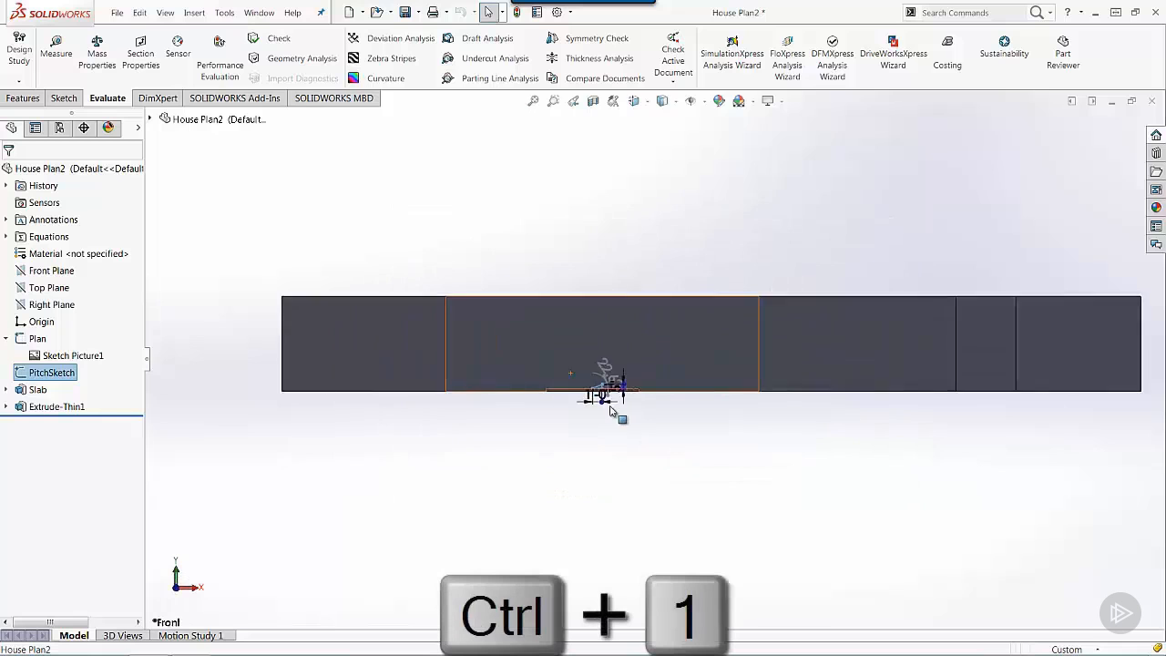
scroll(620, 374, "down", 5)
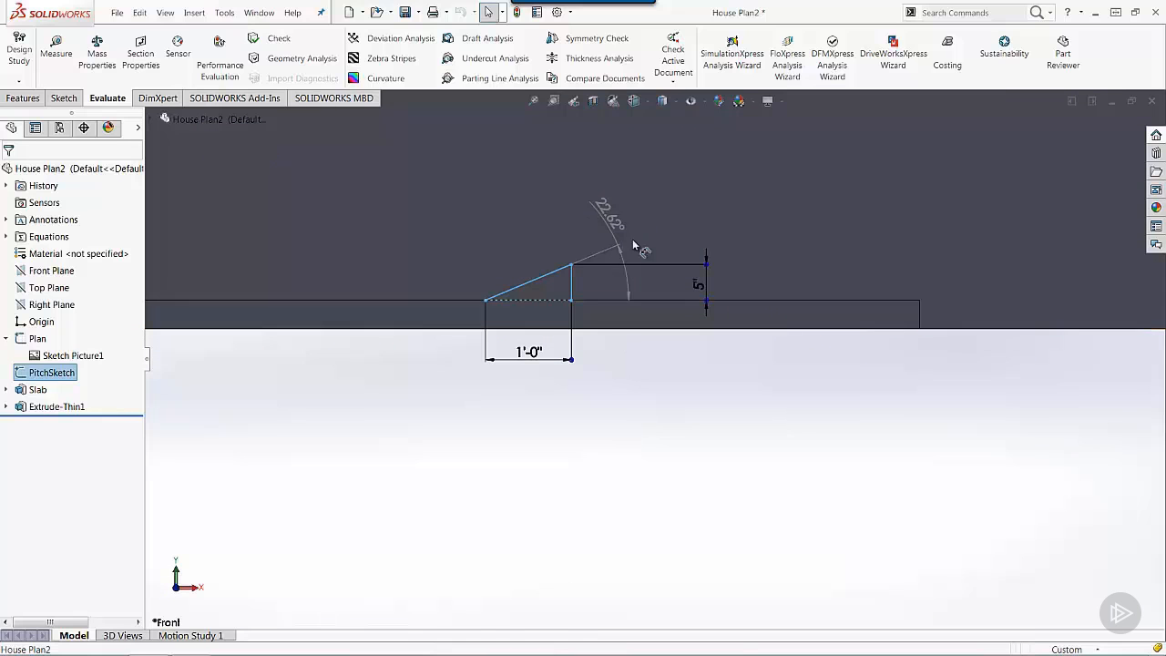
left_click(630, 396)
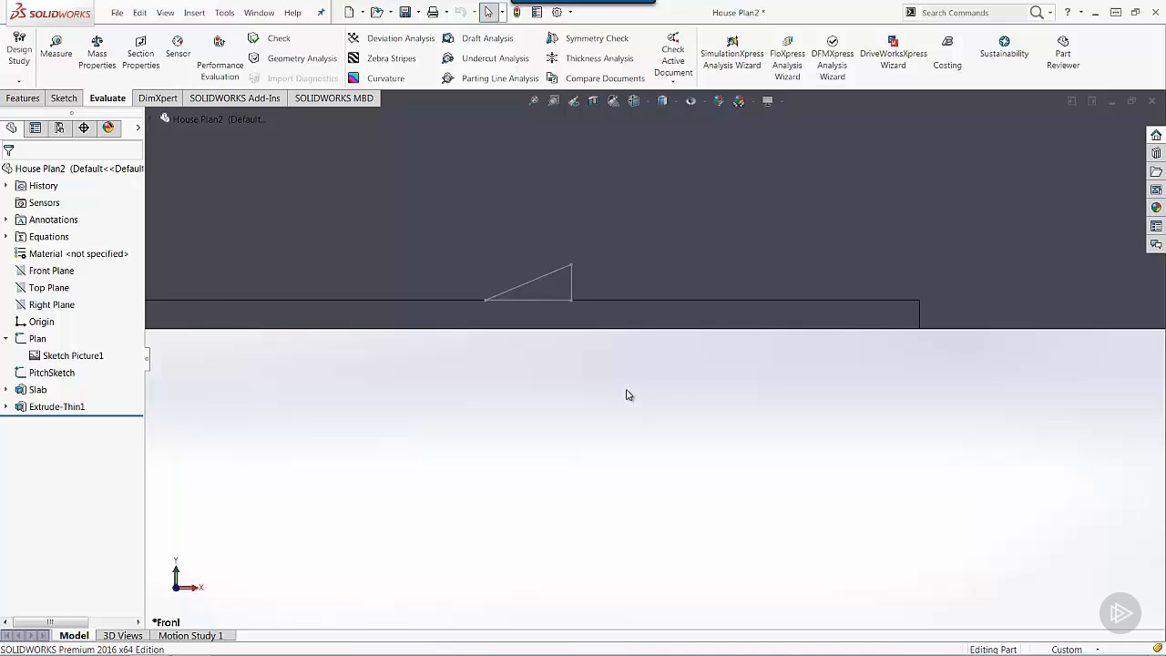
left_click(52, 372)
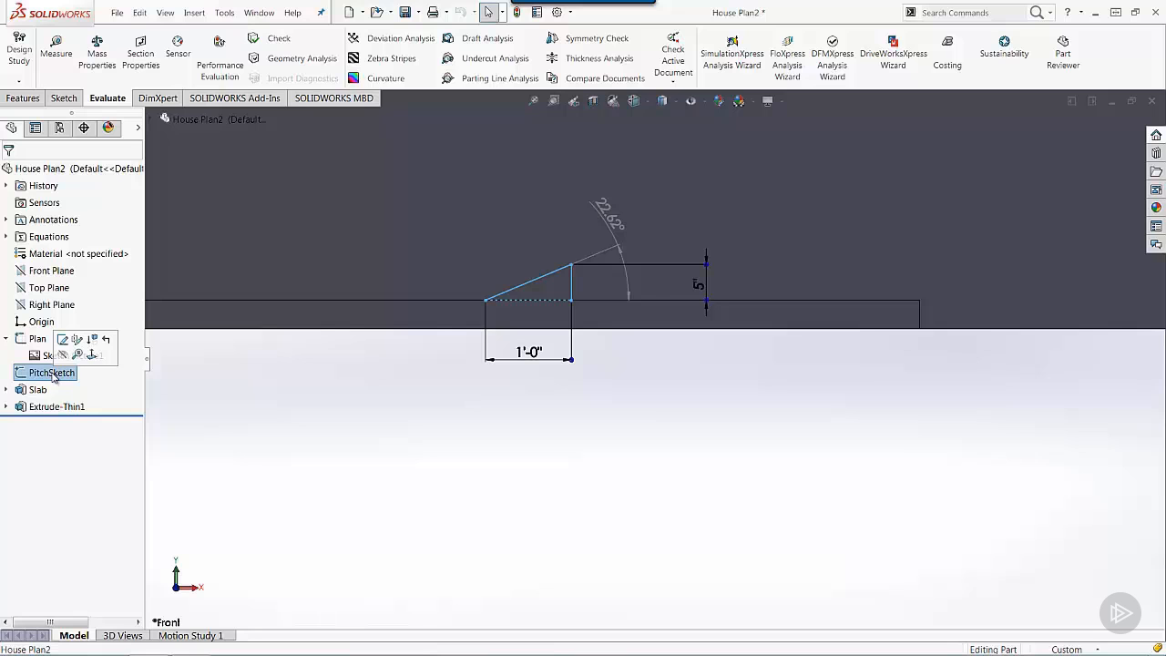
left_click(286, 404)
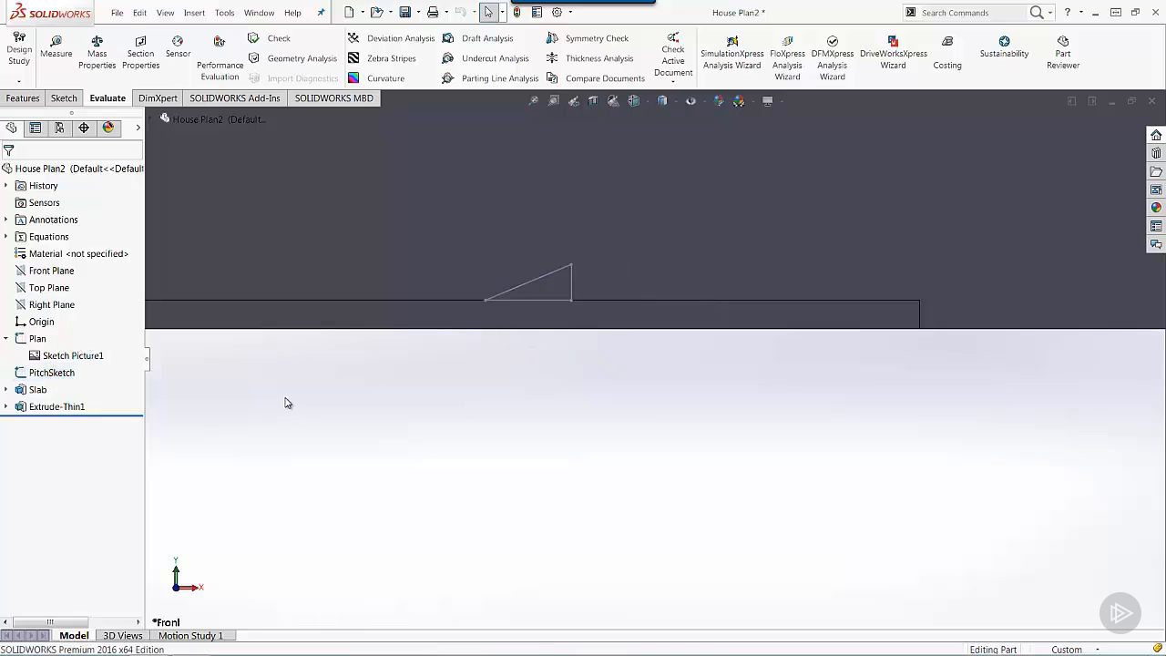
key("ctrl+5")
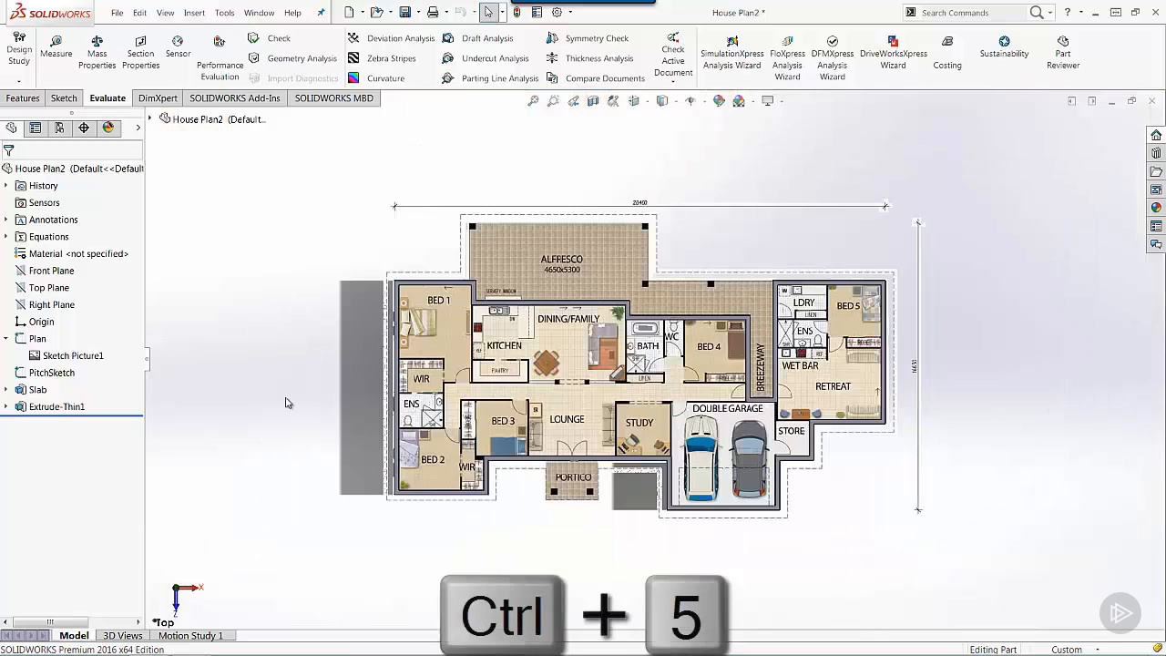
Review the Slab Sketch and the Outside Walls sketch with its thin extrusion in the model.
left_click(7, 390)
left_click(55, 407)
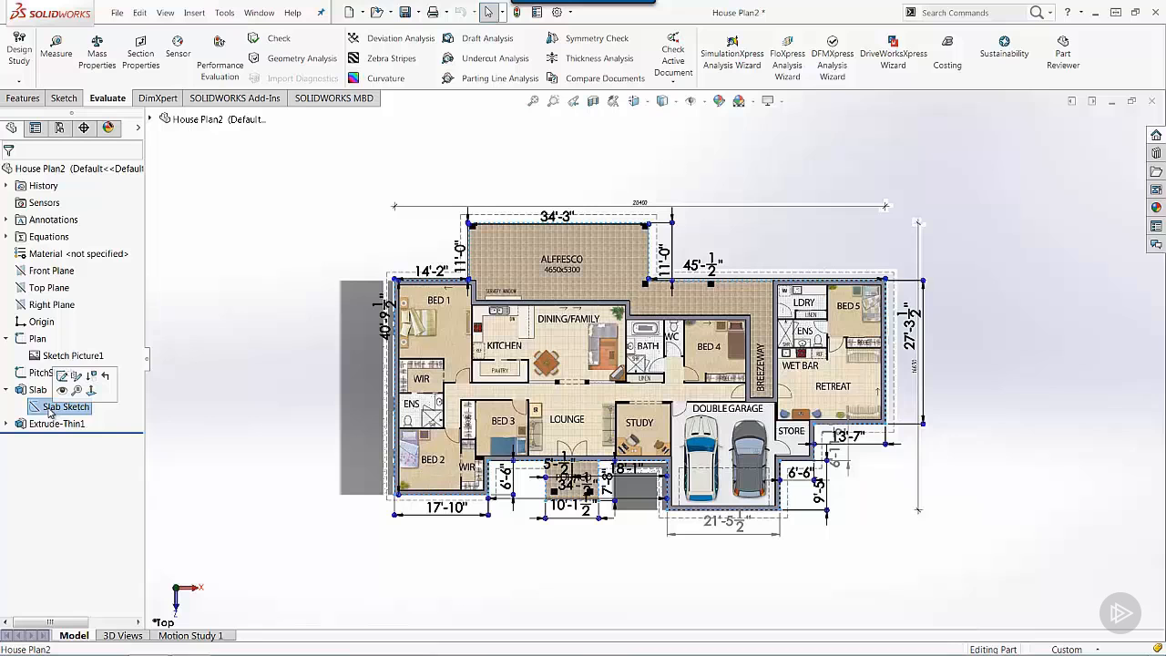
left_click(160, 411)
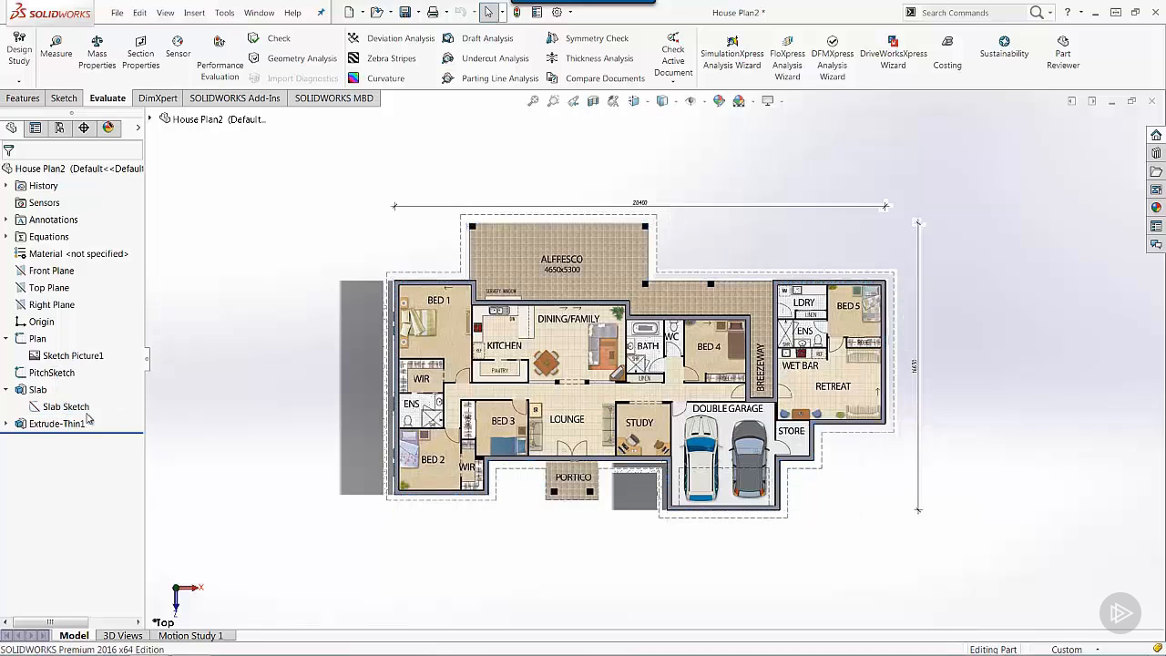
left_click(7, 390)
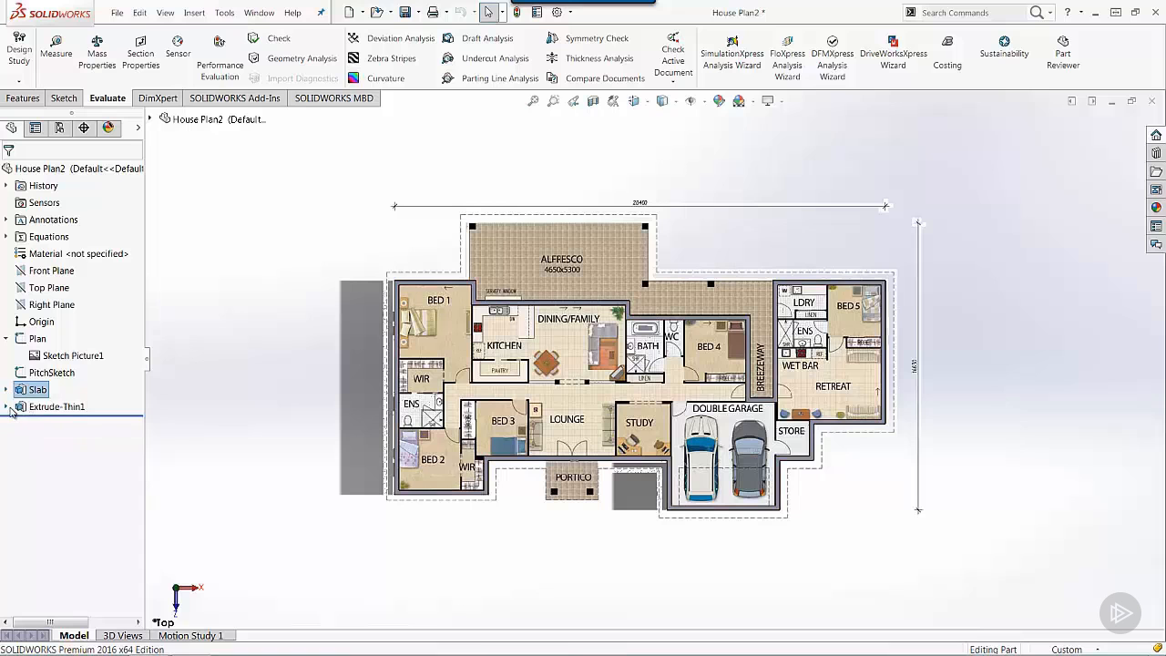
left_click(7, 407)
left_click(60, 426)
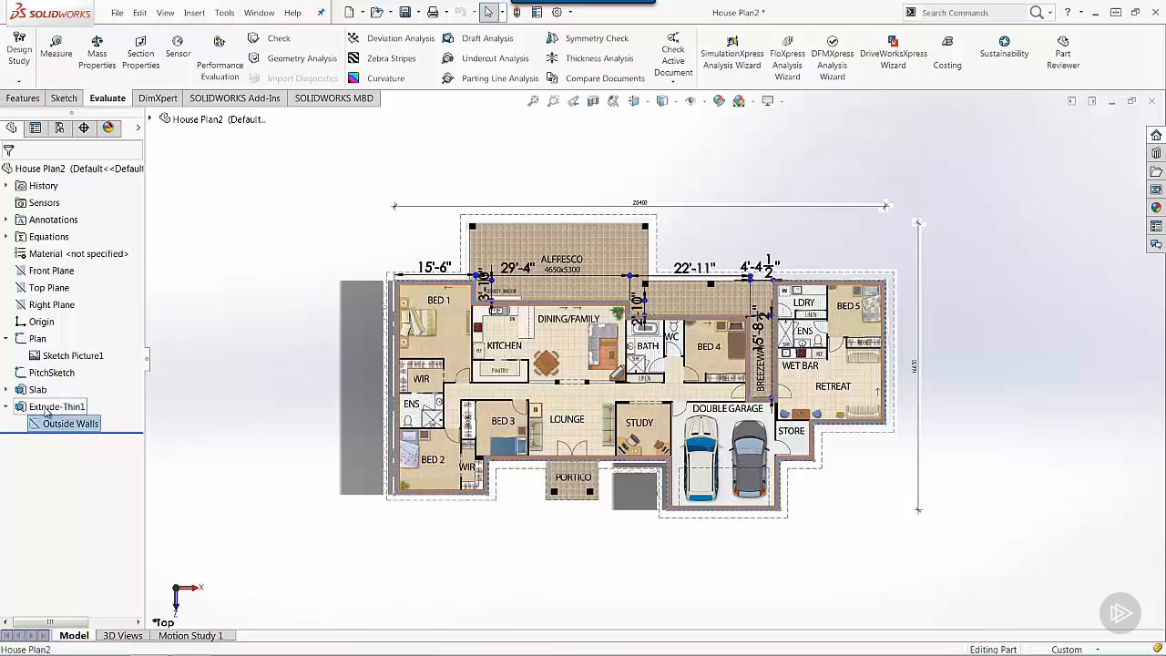
left_click(50, 407)
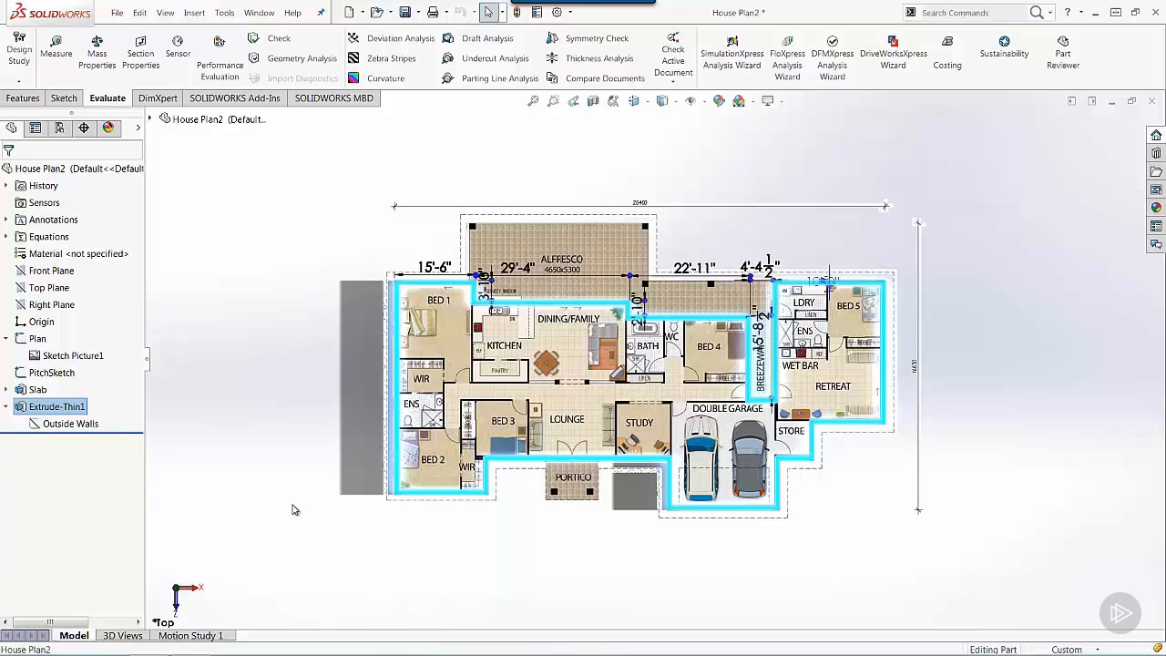
left_click(293, 521)
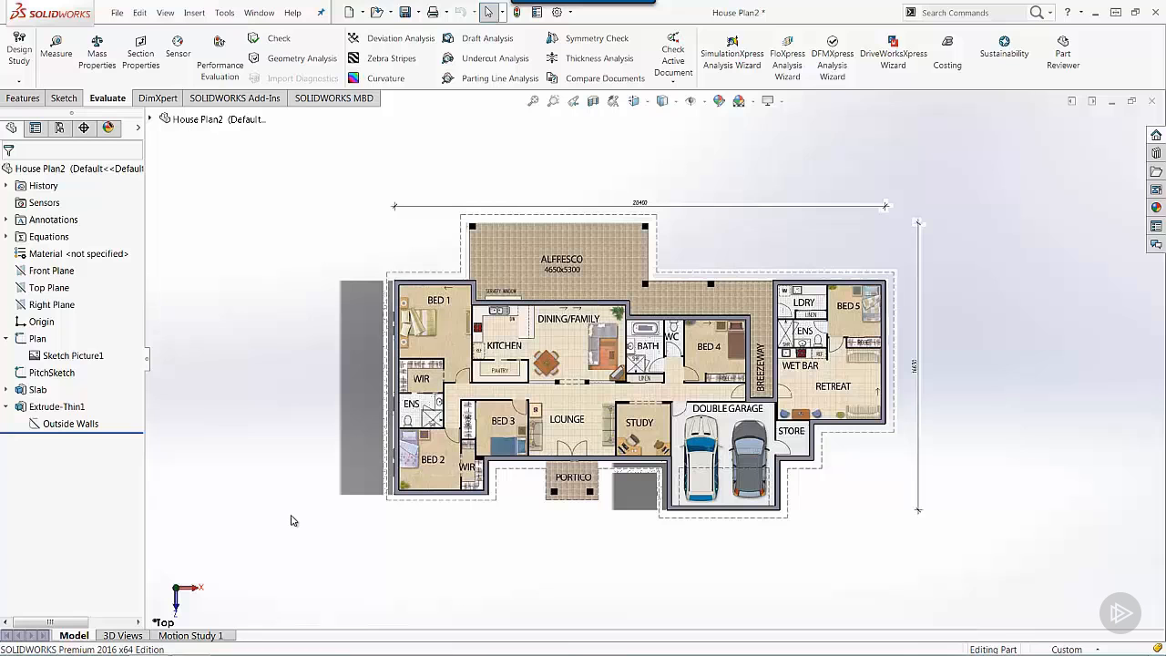
Start a new sketch on the top face of the outside walls and hide the Plan sketch.
scroll(418, 511, "down", 5)
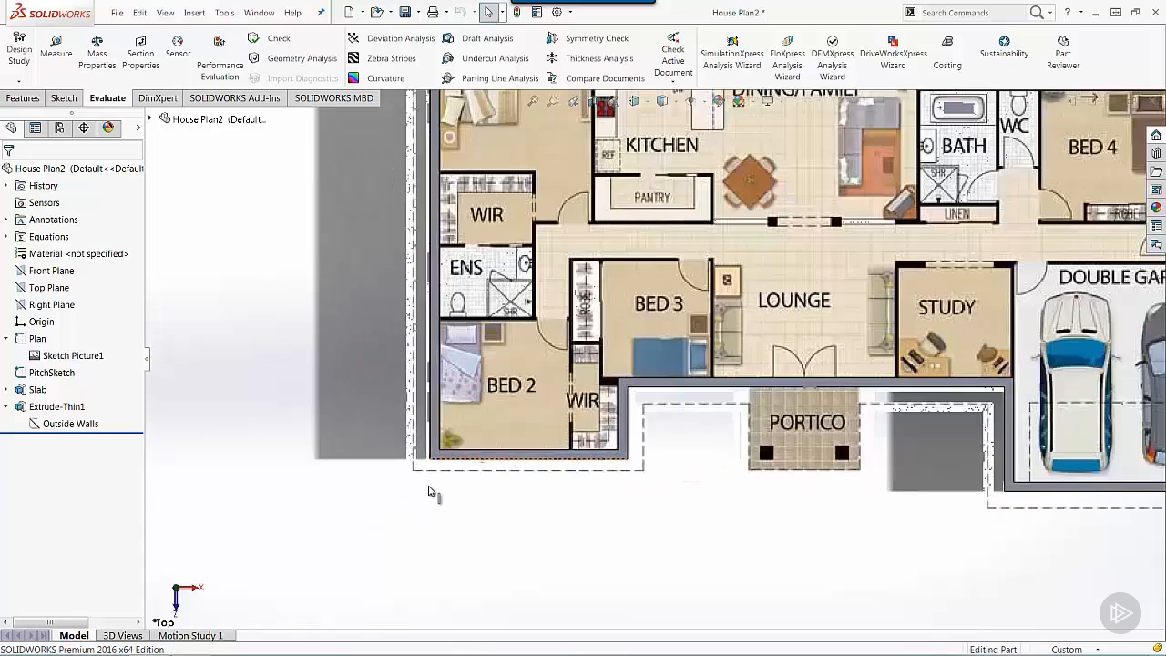
left_click(486, 424)
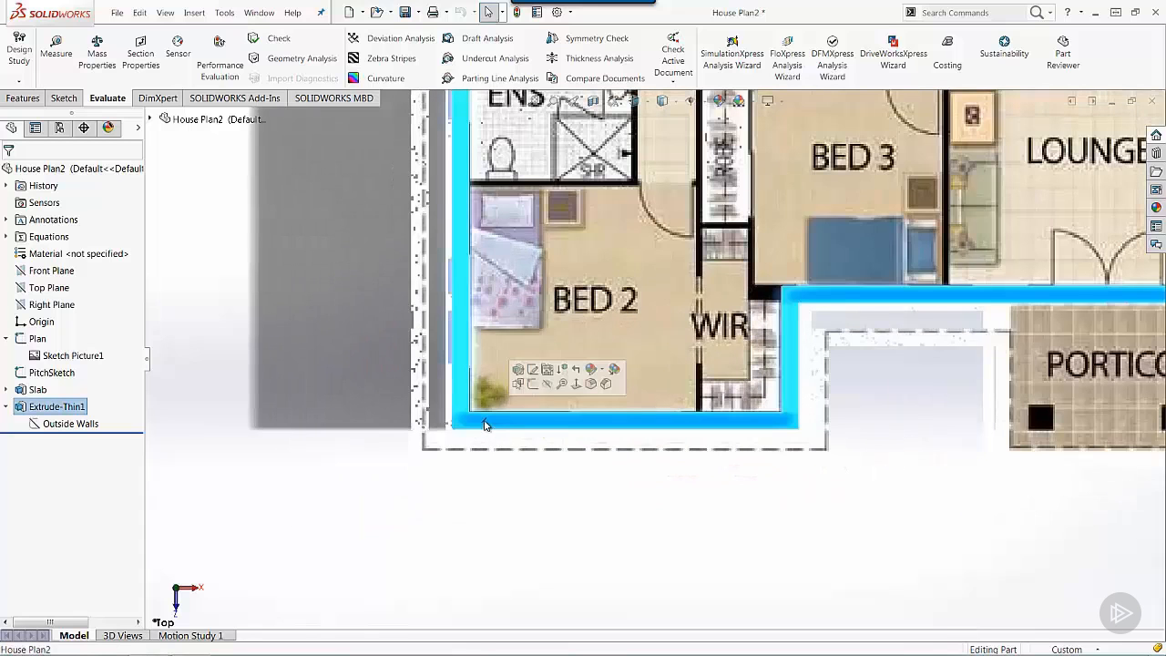
left_click(533, 384)
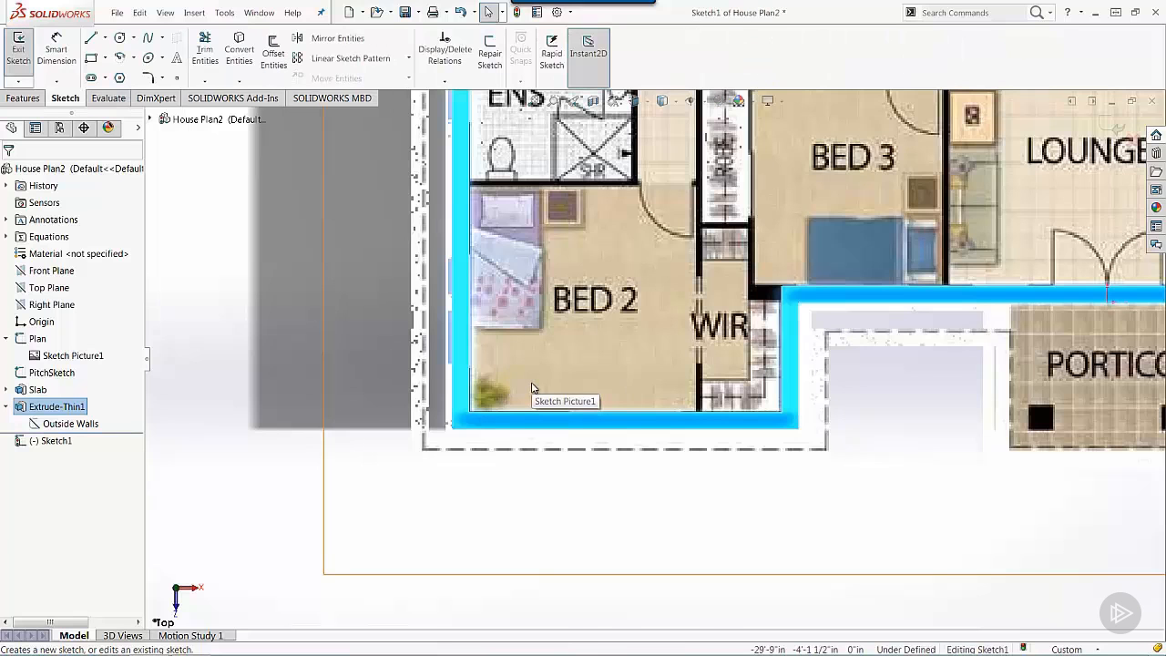
key("ctrl+5")
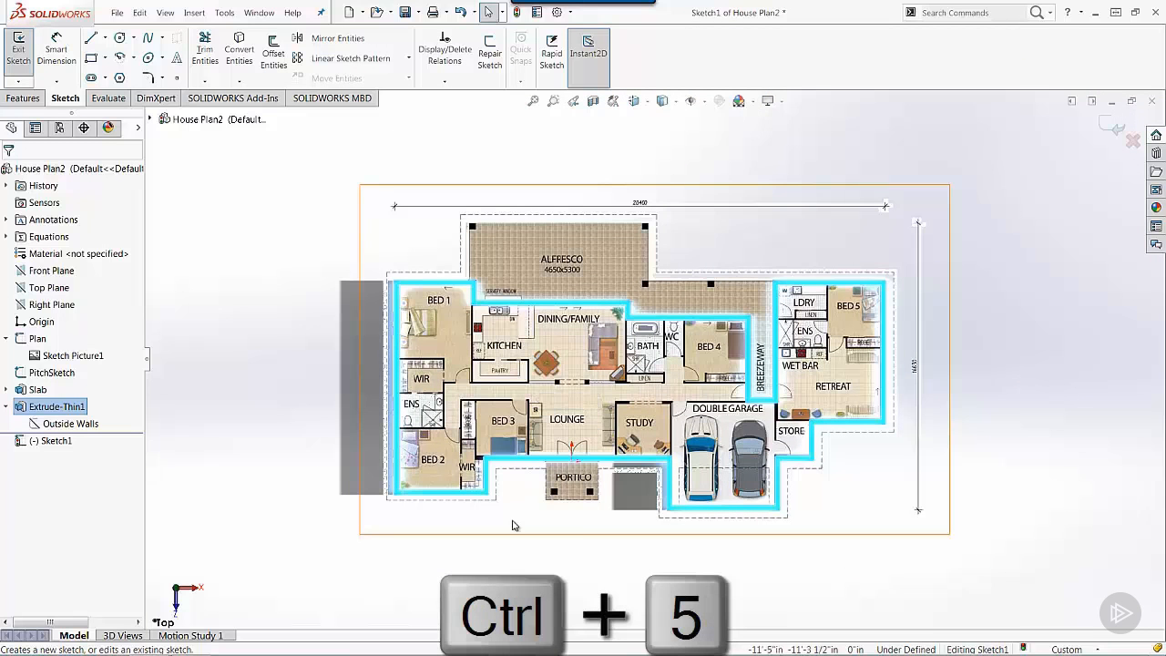
left_click(294, 435)
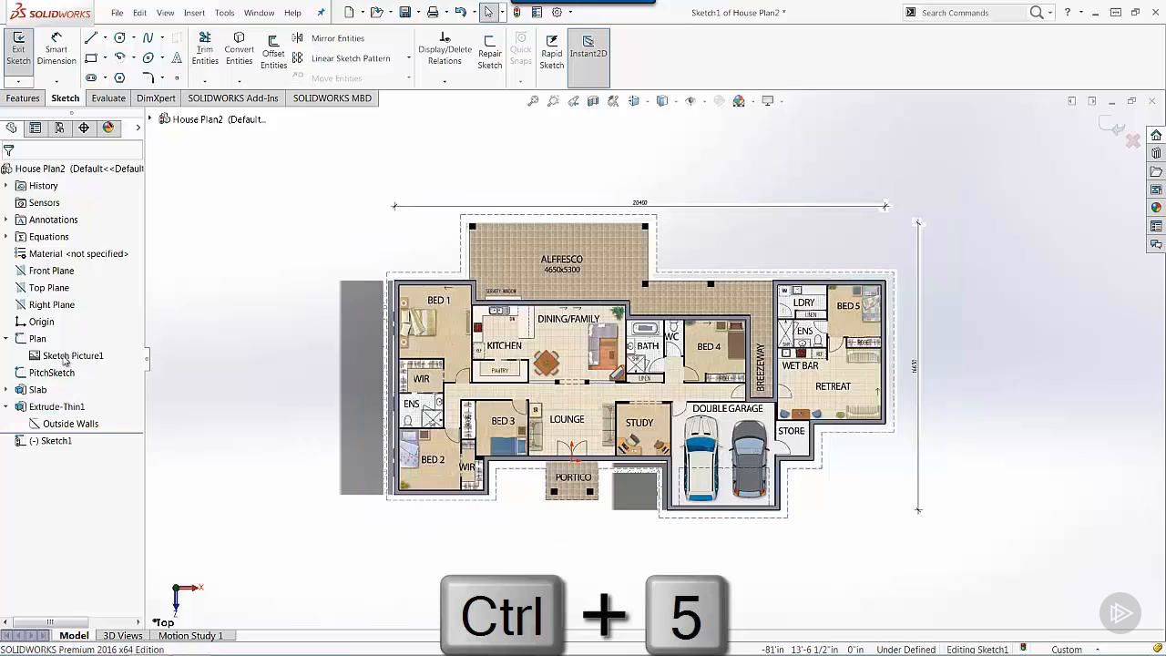
left_click(39, 341)
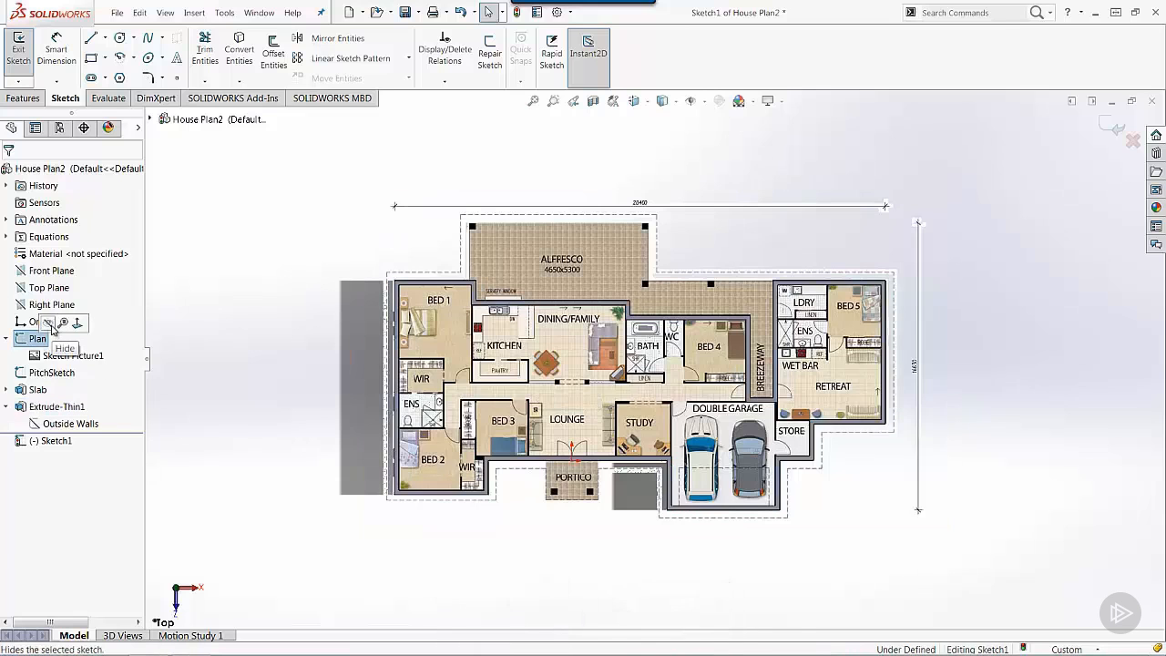
left_click(46, 324)
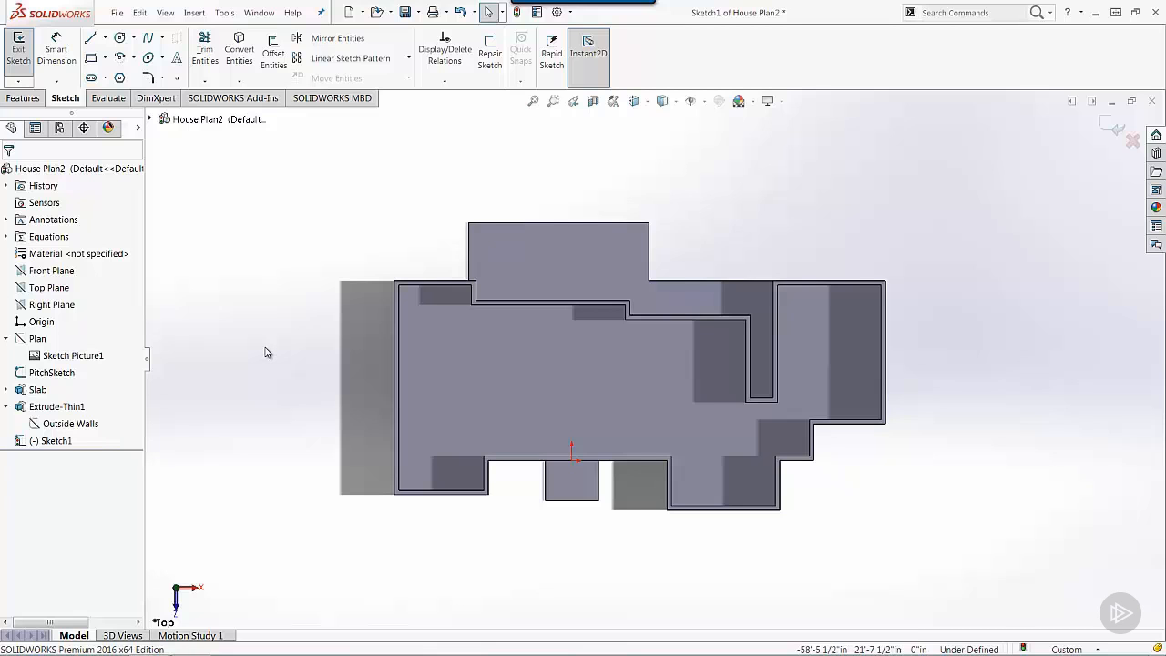
Pick the slab's hidden face with Select Other and convert its outline into sketch lines.
right_click(623, 276)
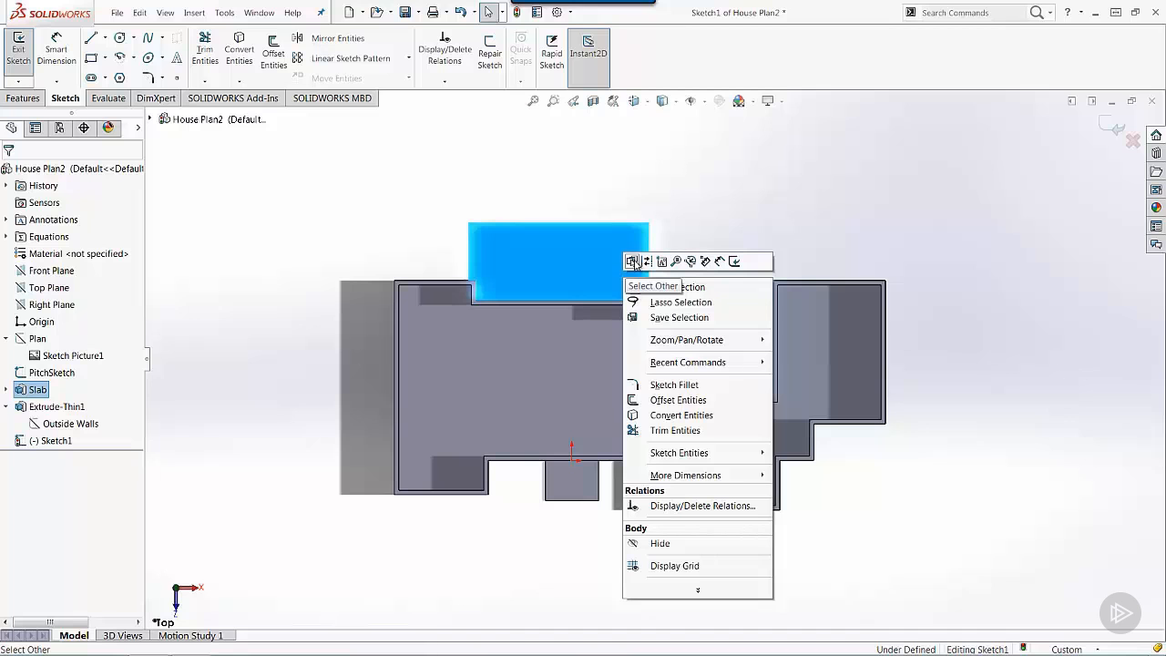
left_click(633, 263)
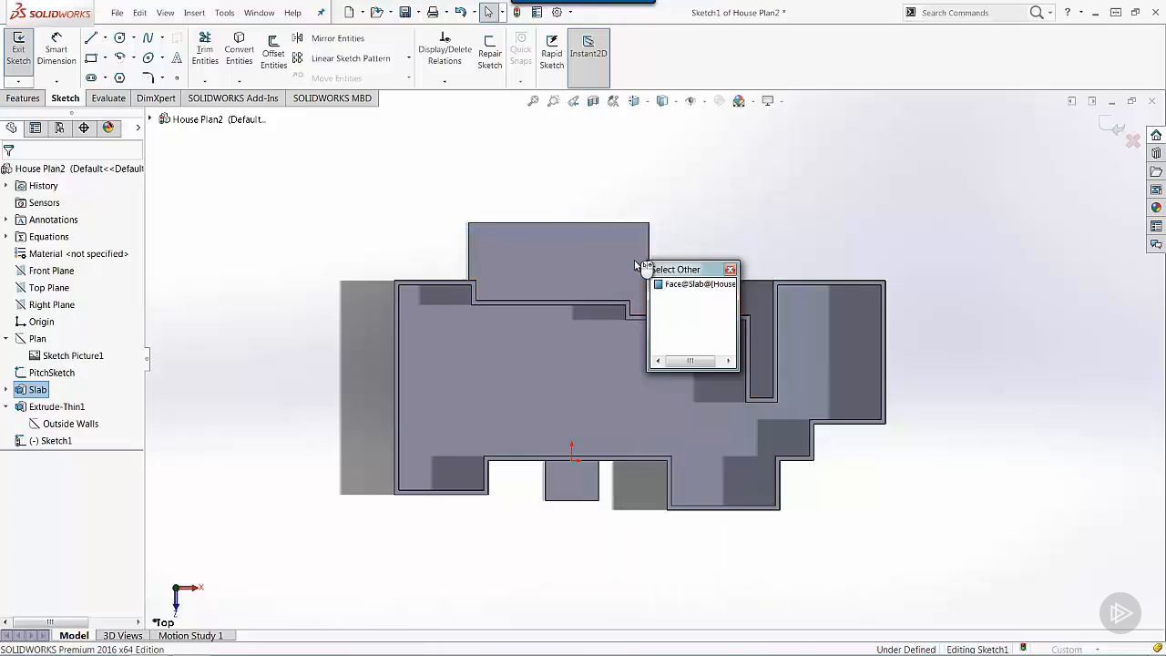
left_click(677, 285)
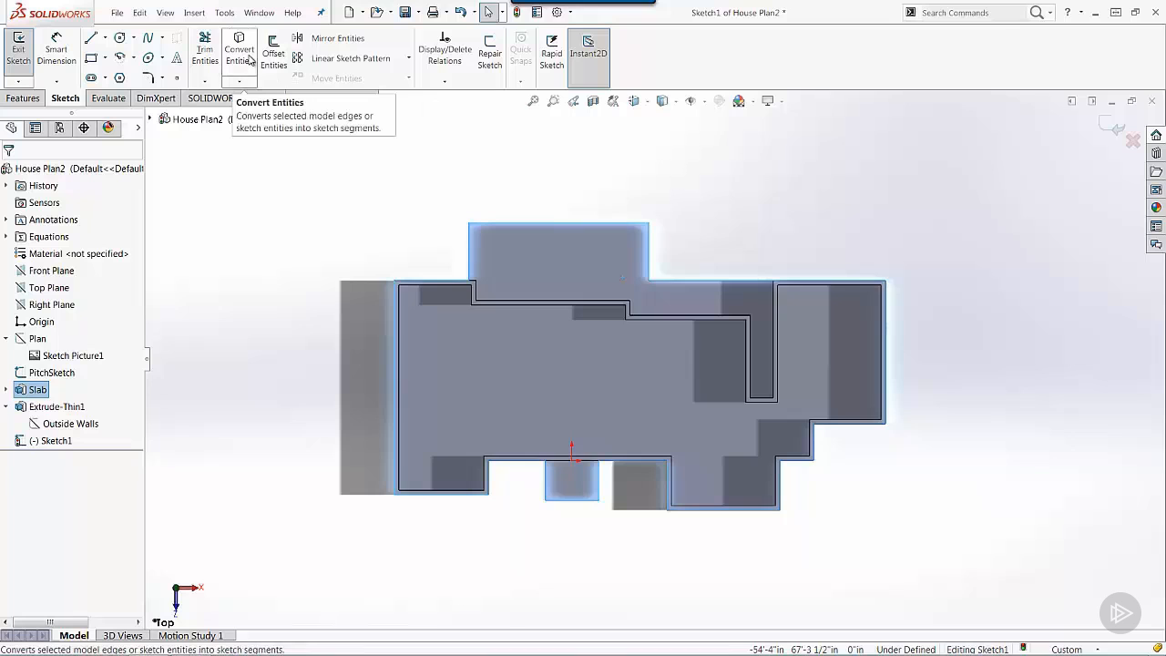
left_click(248, 59)
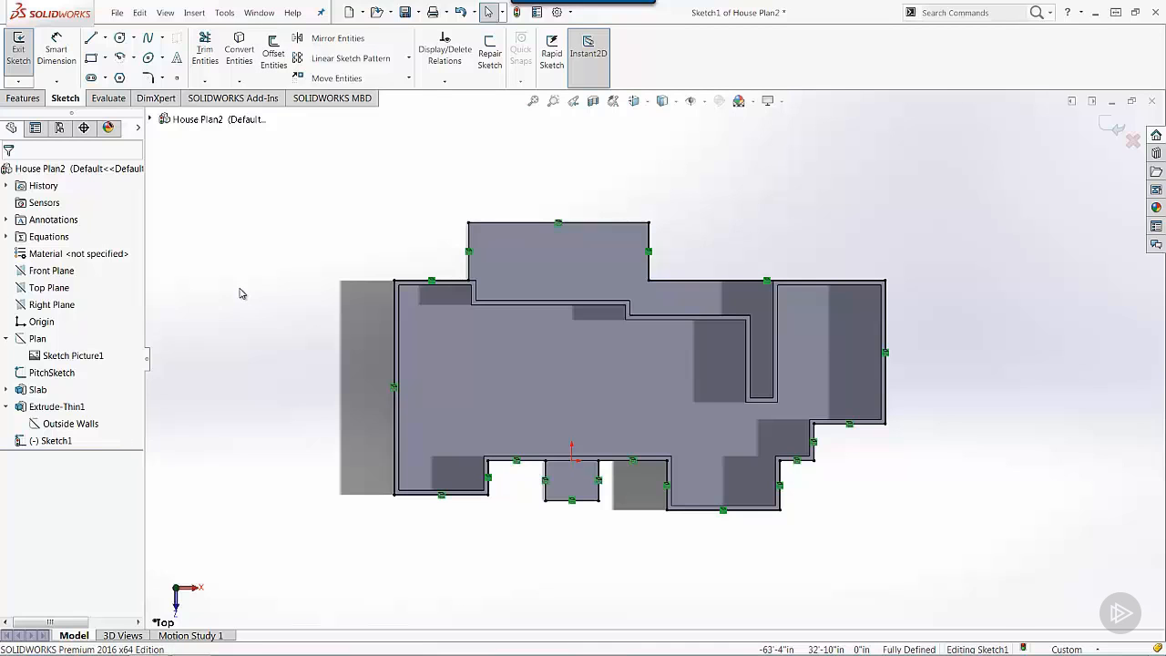
Offset the whole converted outline chain outward by 2'-0", turning the base geometry into construction lines.
left_click(467, 271)
right_click(467, 270)
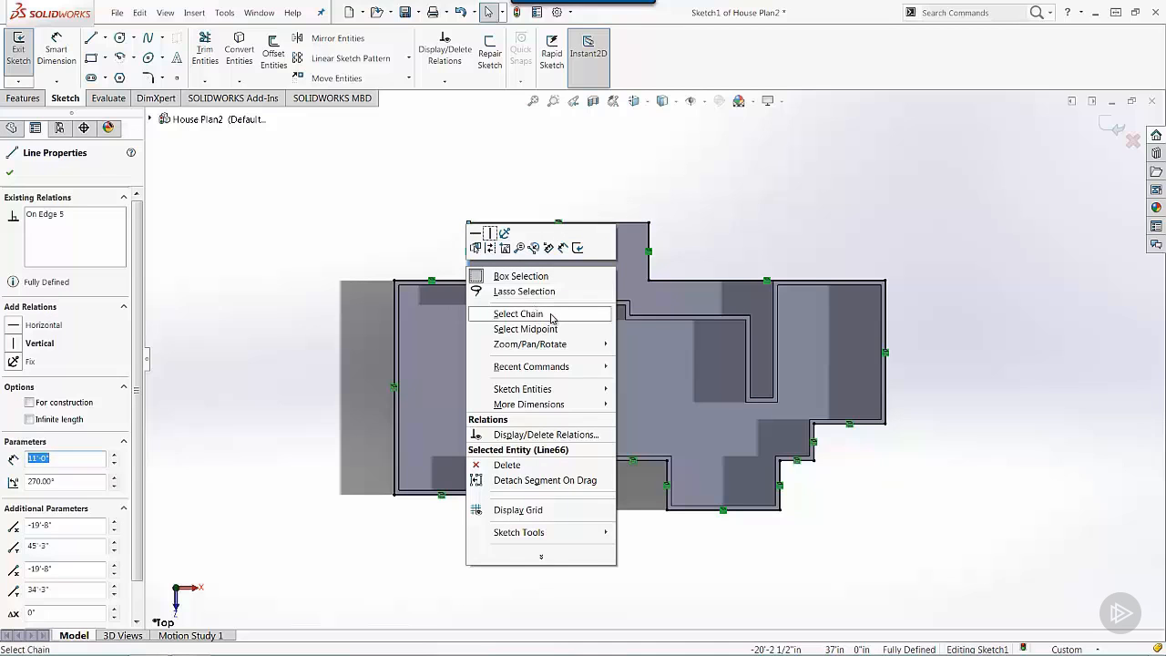
left_click(517, 314)
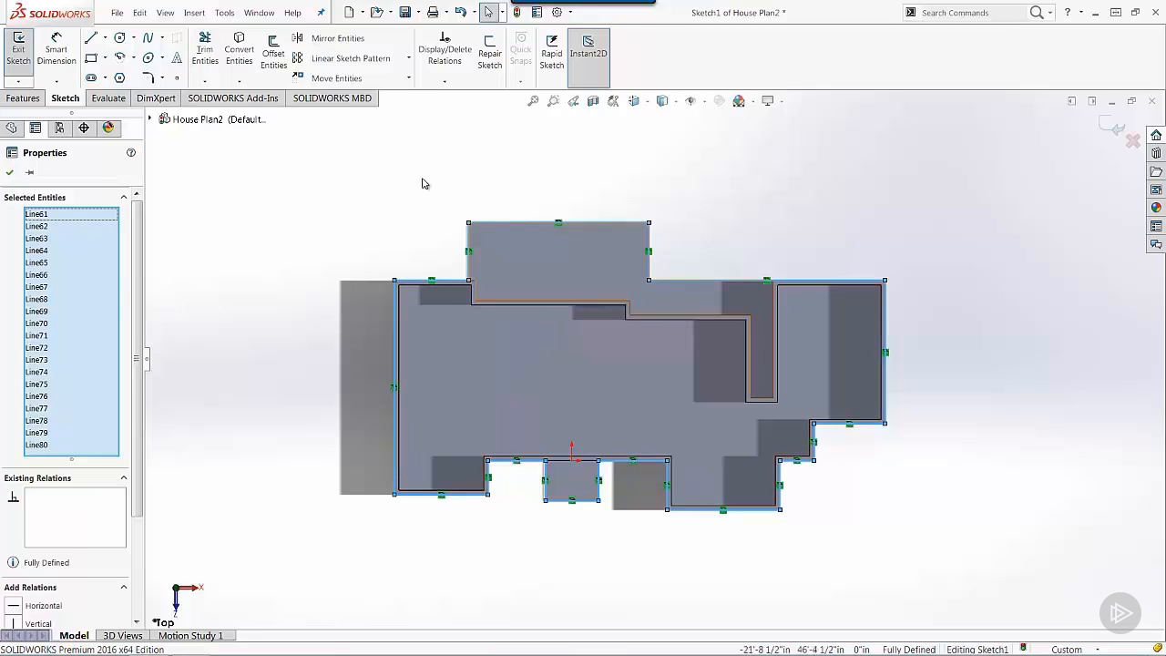
left_click(273, 59)
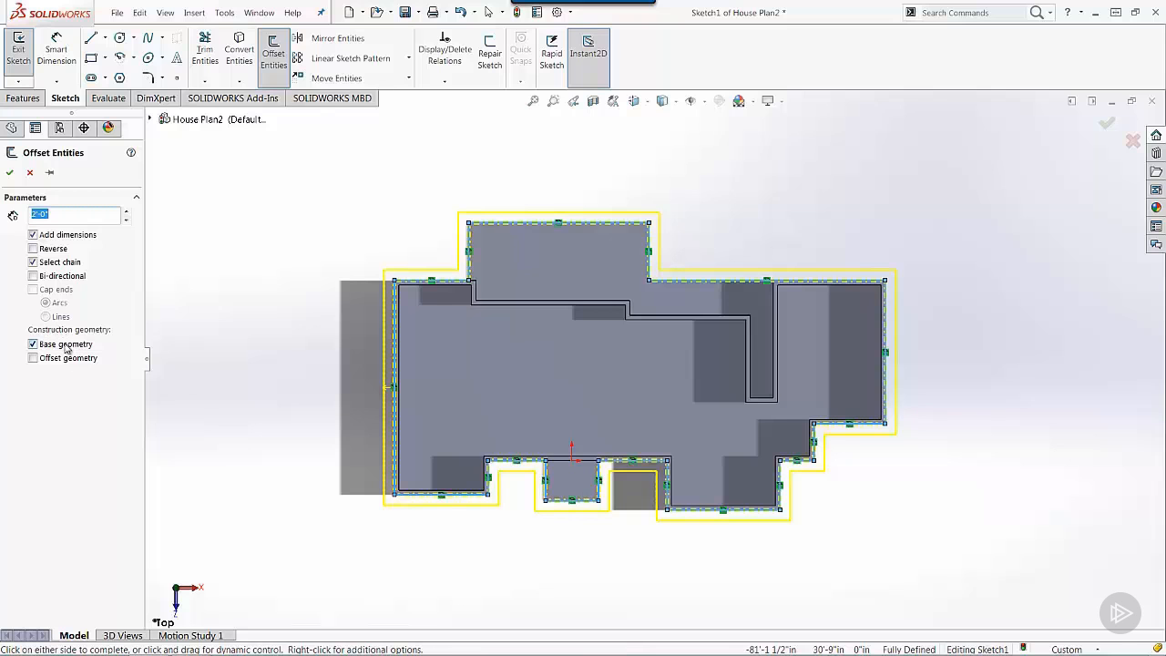
left_click(9, 173)
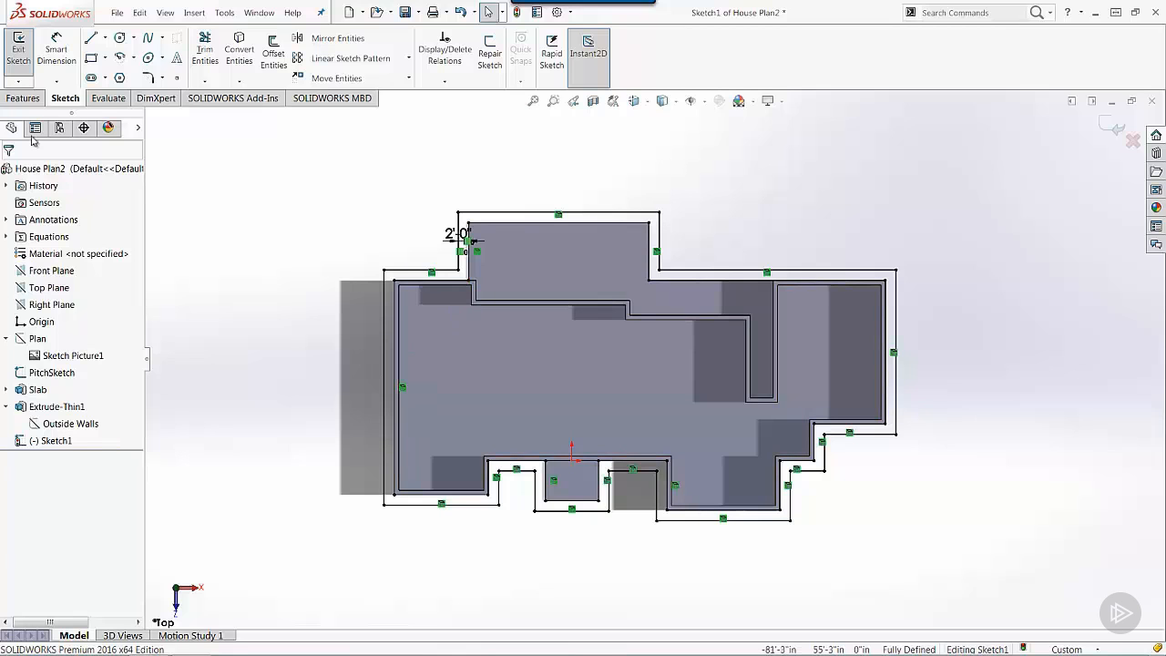
Extrude the offset outline 4" as a blind boss, as a separate body without merging the result.
left_click(21, 103)
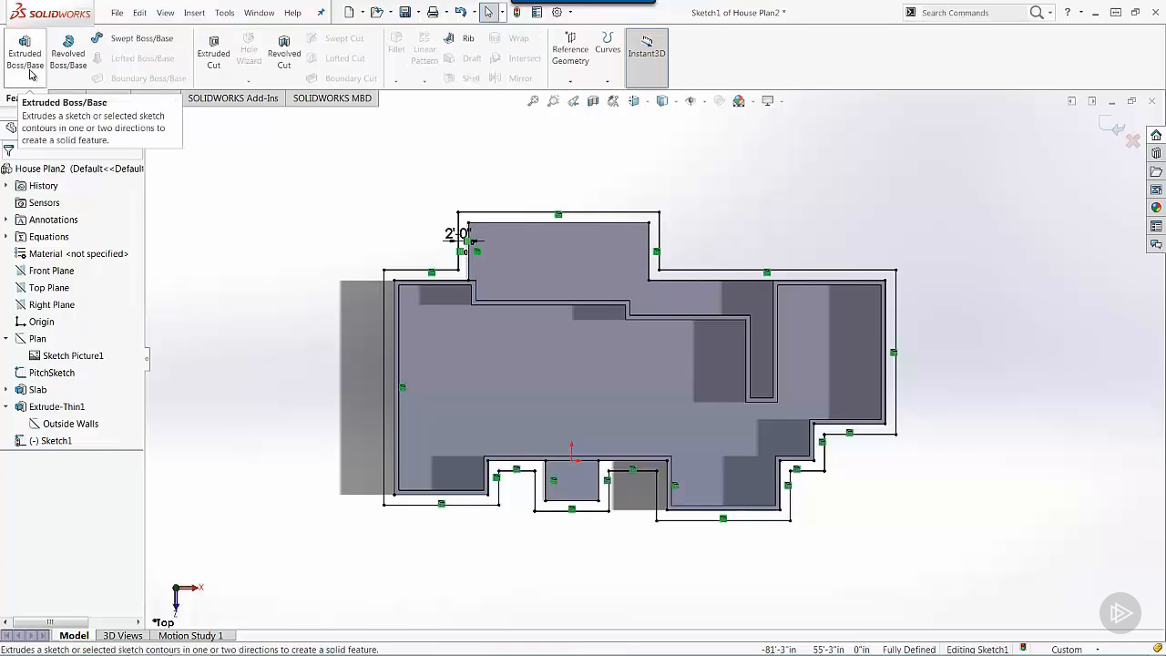
left_click(30, 73)
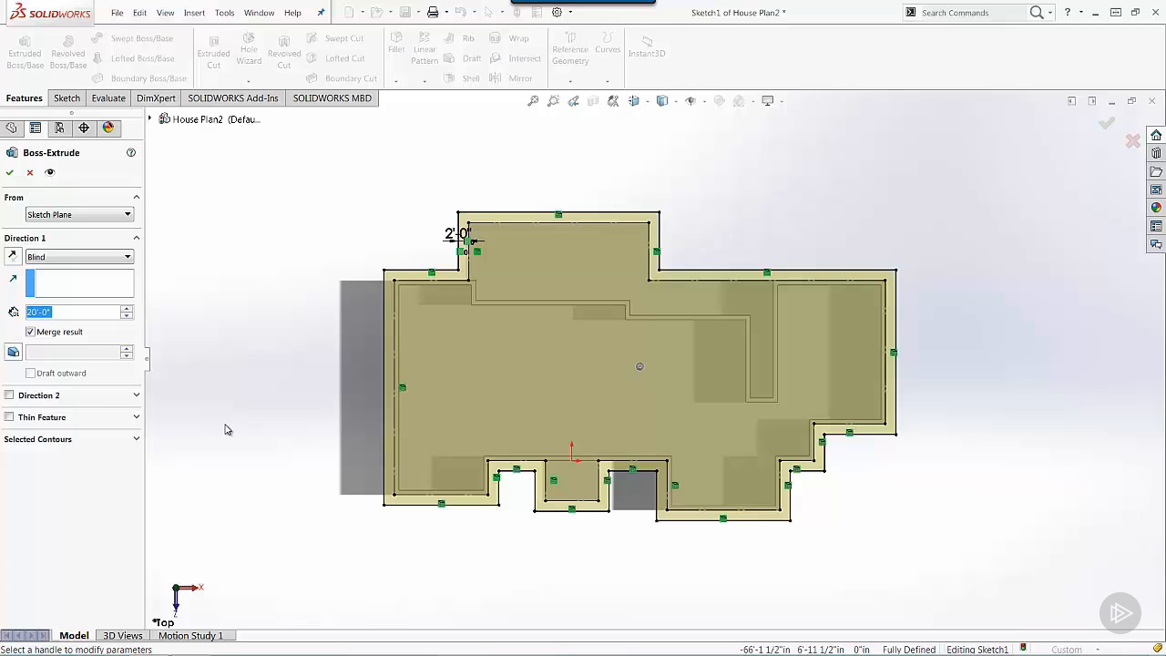
type("4")
key("Return")
middle_click_drag(287, 520, 282, 314)
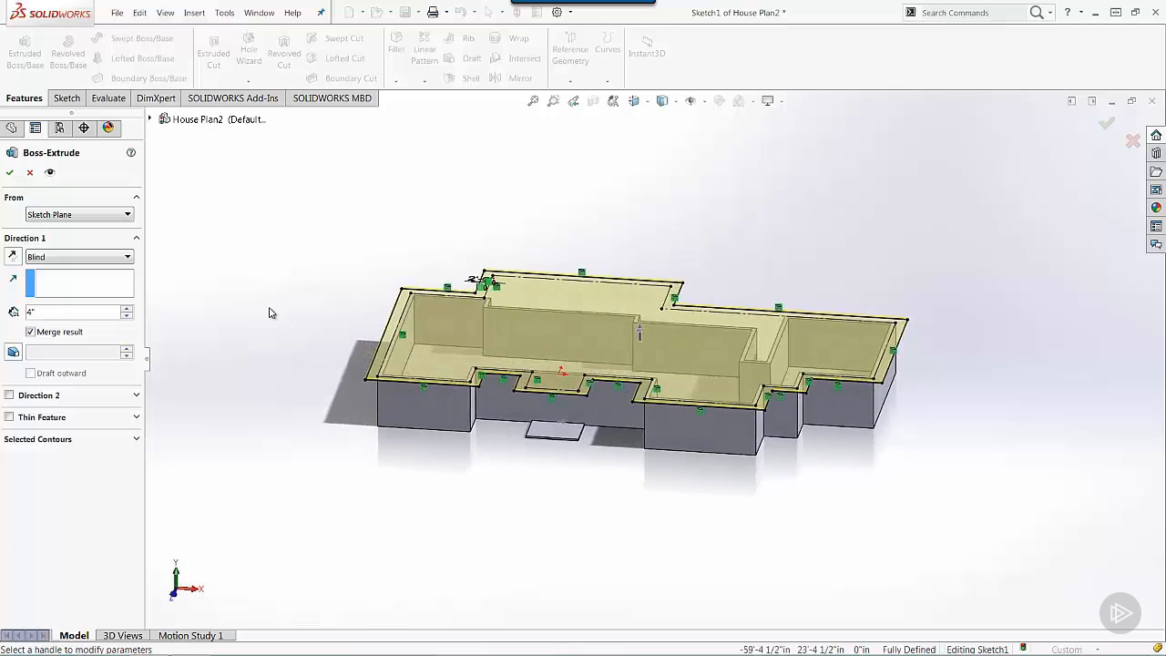
left_click(68, 334)
left_click(9, 172)
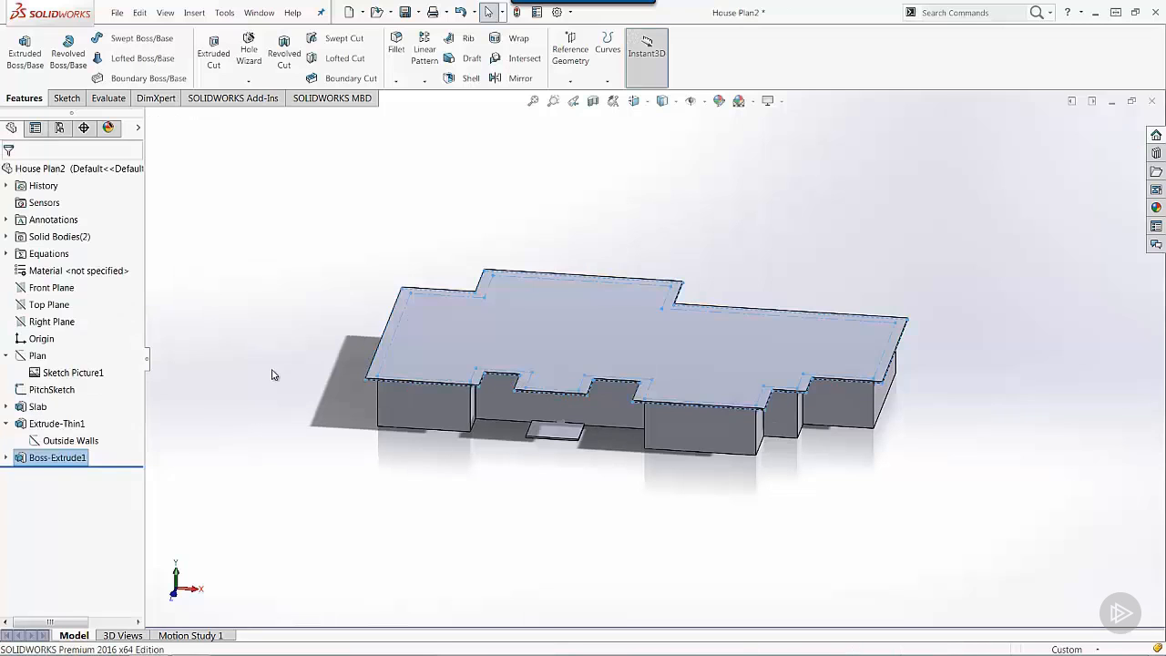
Start a new sketch on the top face of the overhanging roof base slab and convert its outline into sketch lines.
left_click(264, 440)
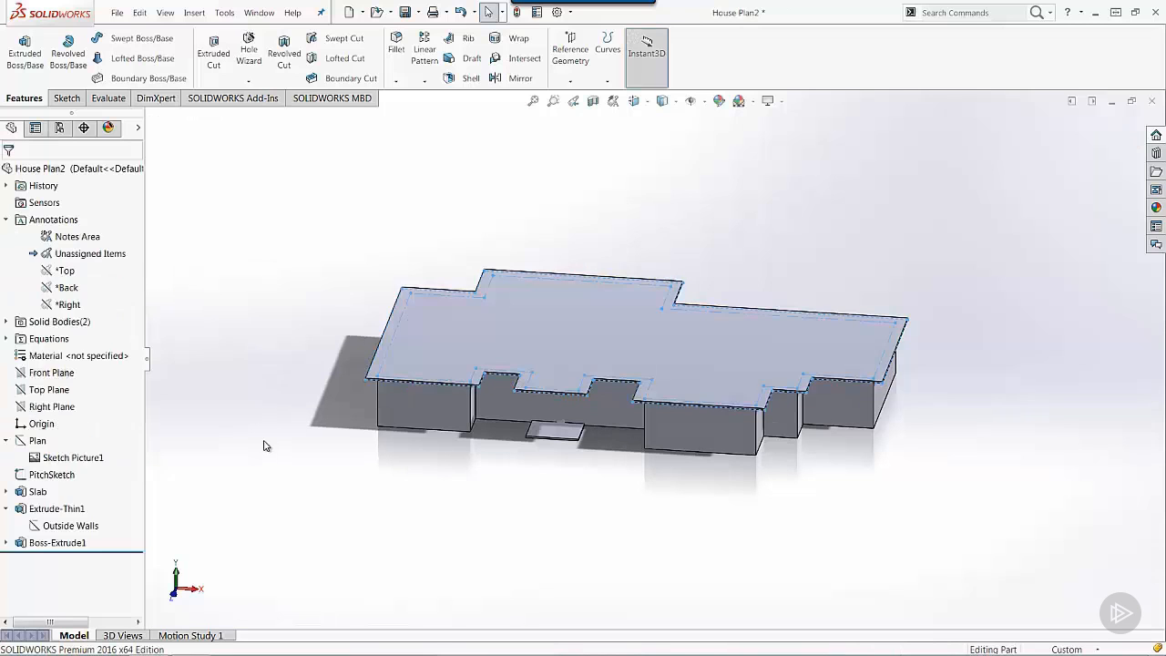
left_click(454, 337)
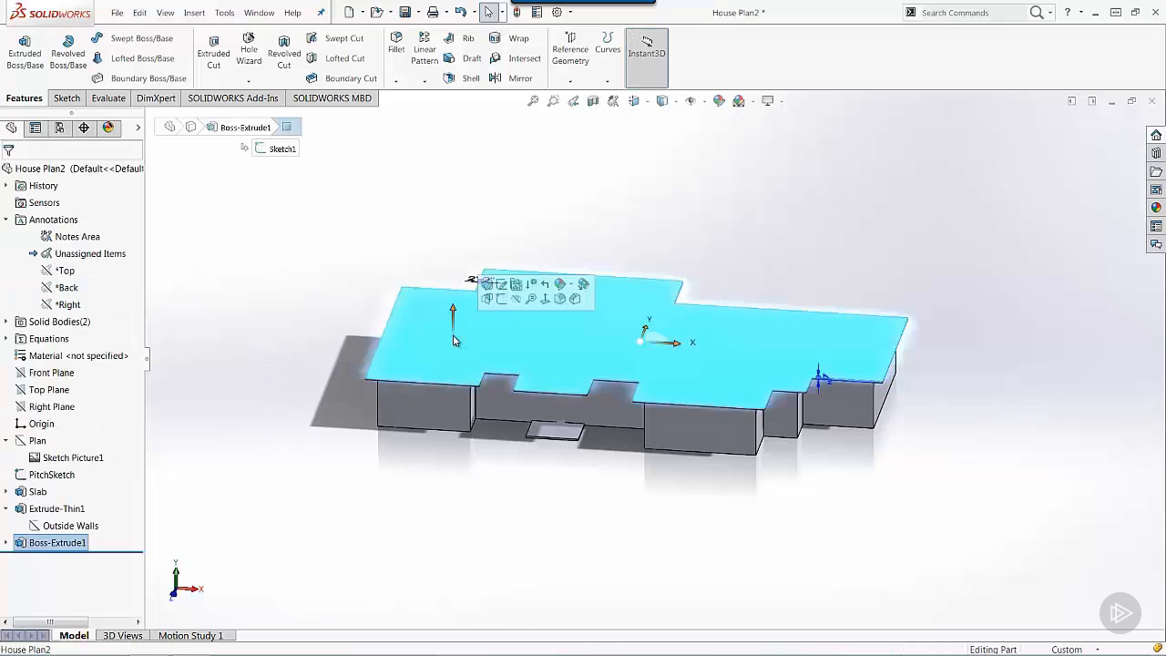
left_click(502, 299)
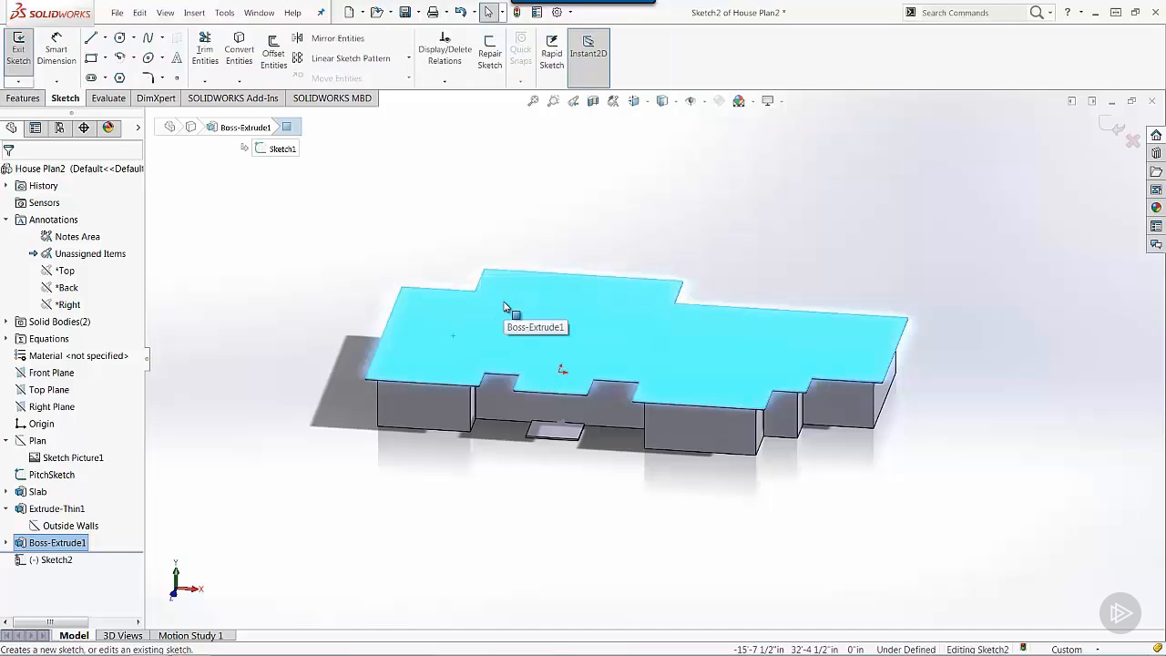
left_click(240, 56)
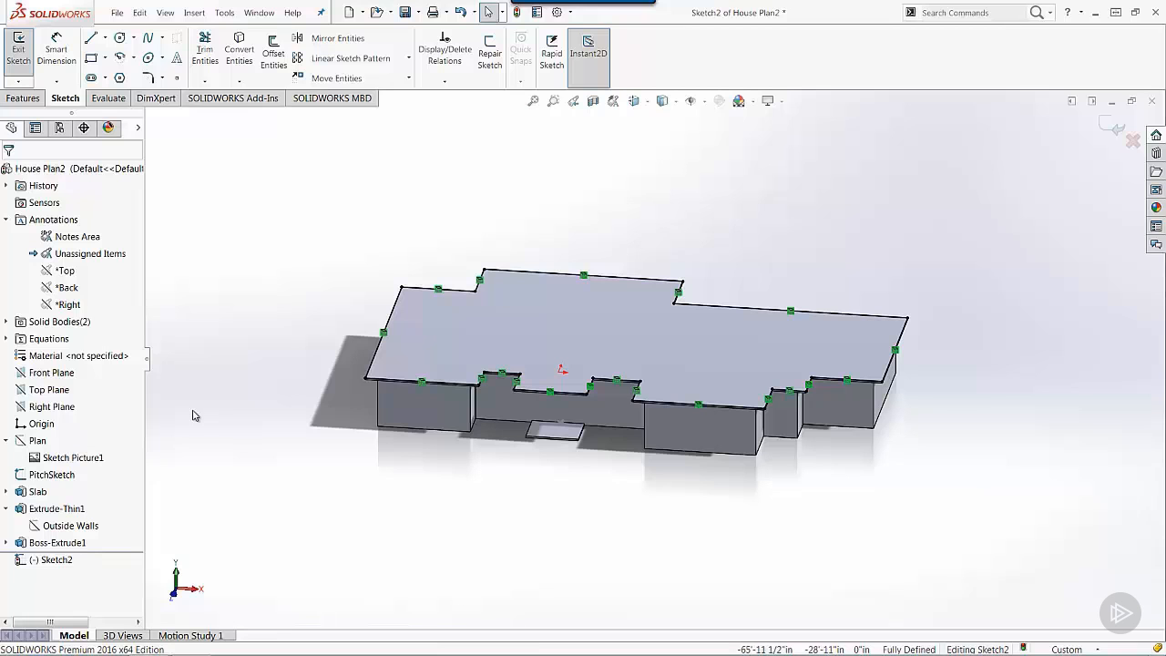
Set up a blind boss extrusion of the converted outline with a depth of 20'-0" and draft turned on.
left_click(24, 98)
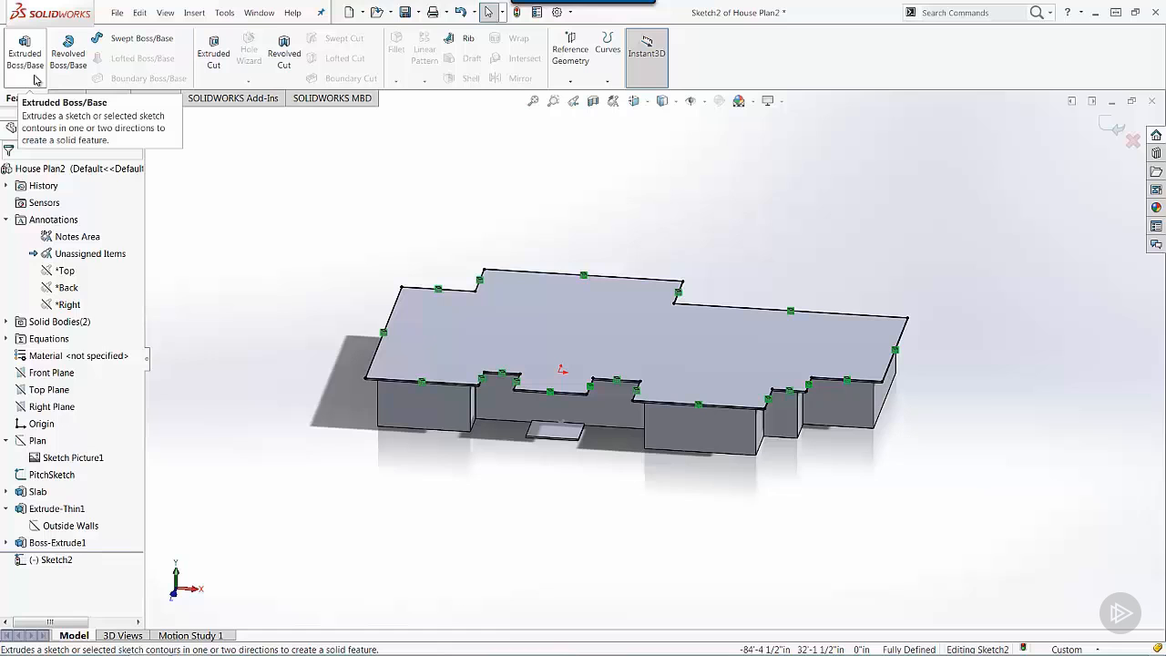
left_click(34, 78)
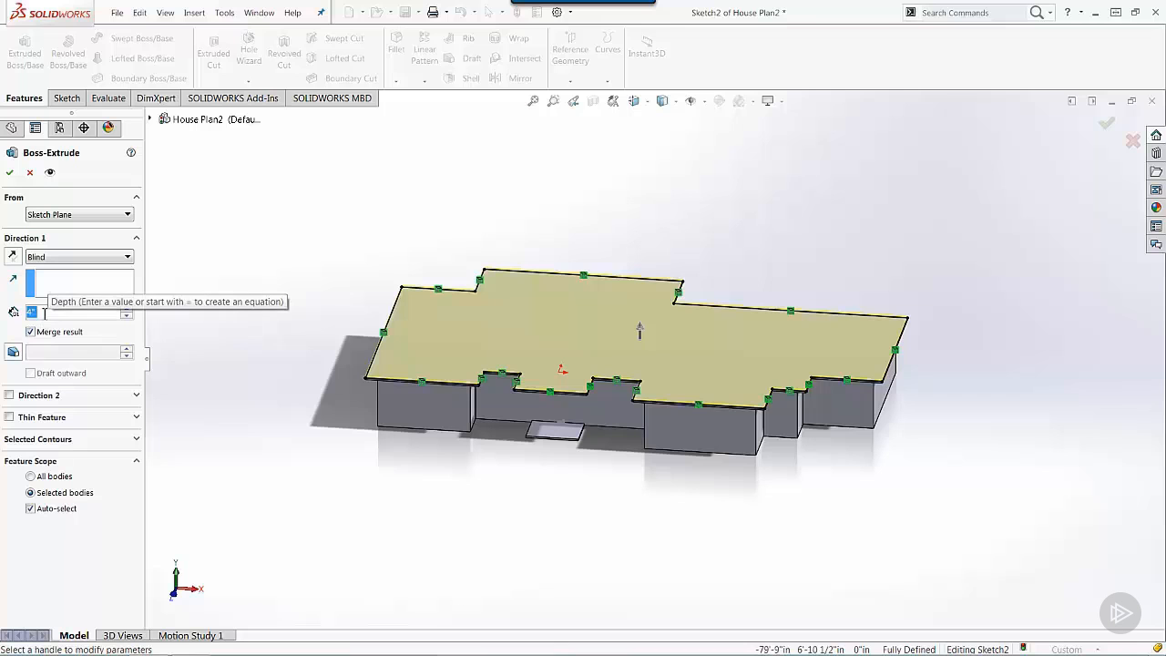
type("20")
key("Return")
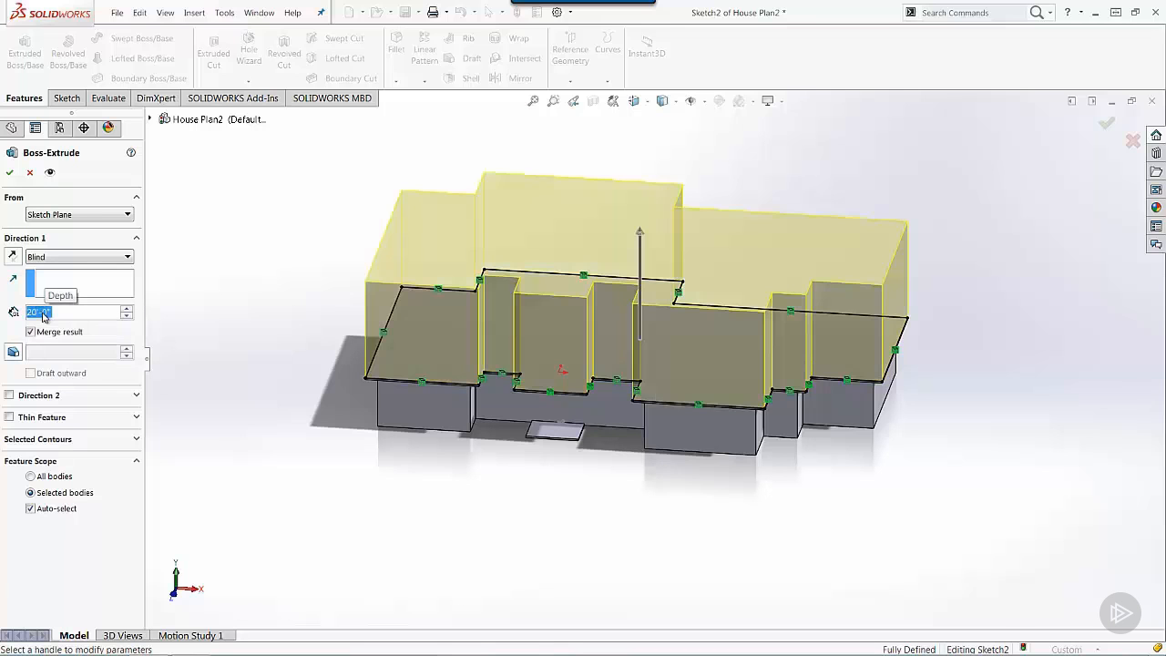
left_click(14, 352)
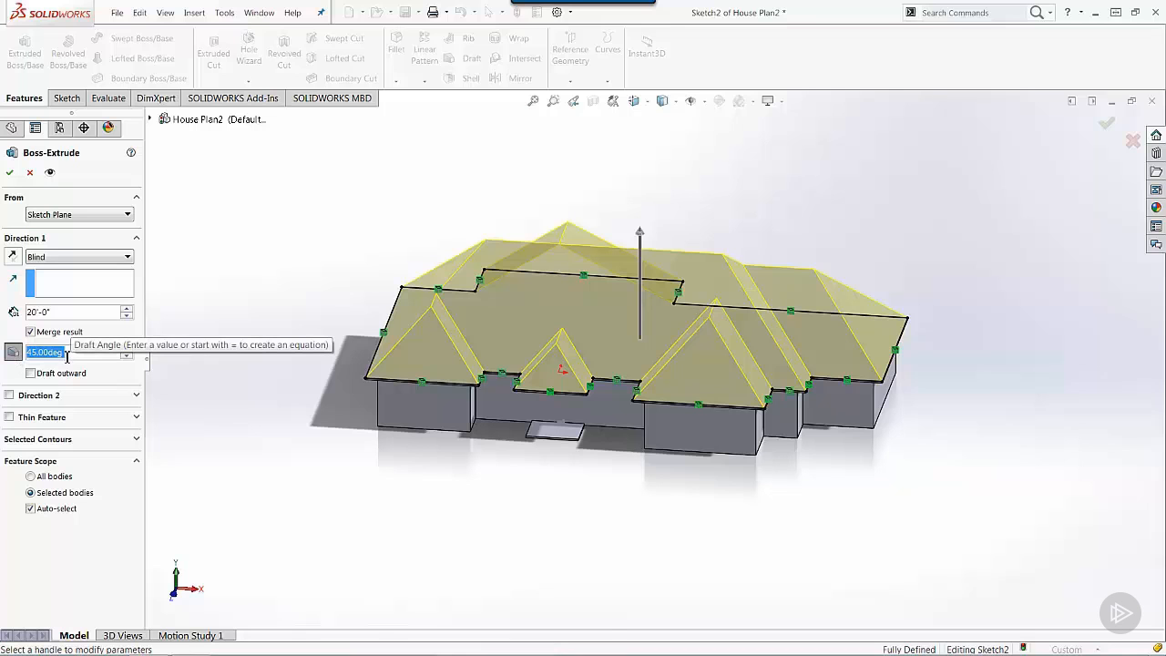
Try draft angles of 15° and 30° on the roof extrusion and check the slopes from the front and at an angle.
type("15")
key("Return")
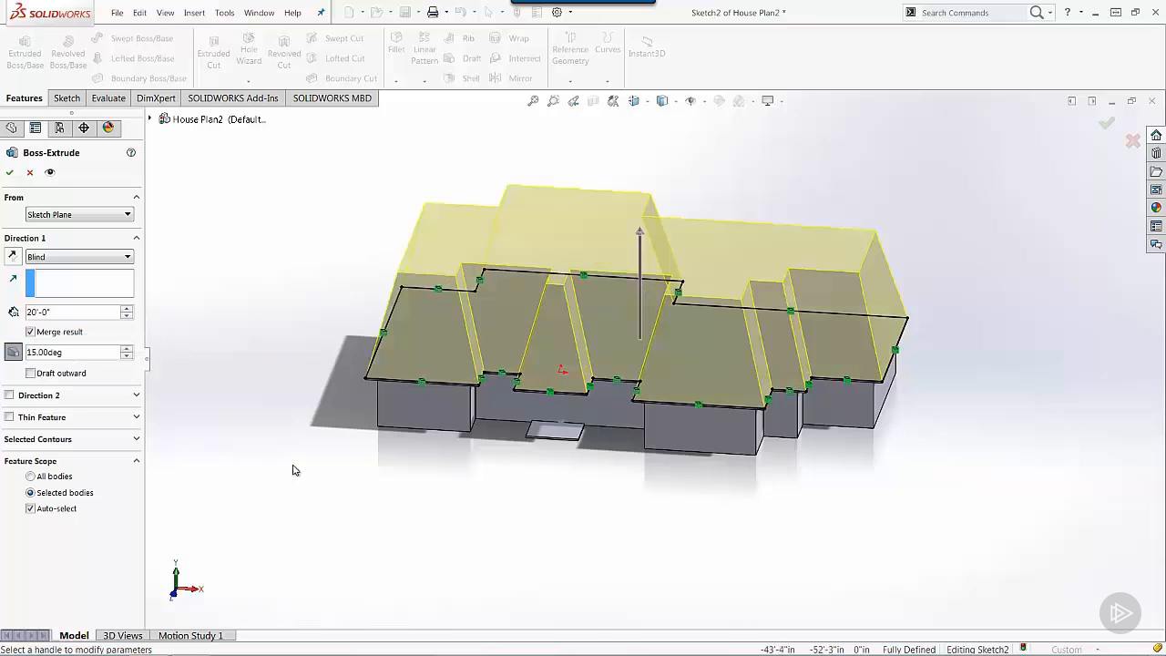
key("ctrl+1")
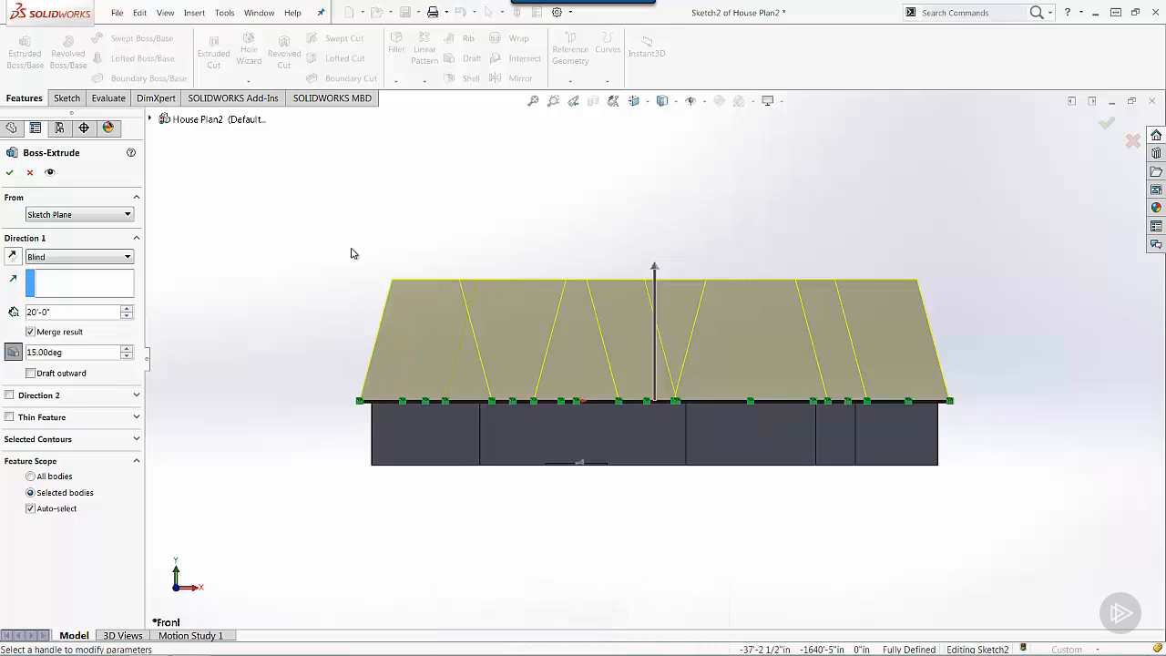
left_click_drag(92, 352, 27, 353)
type("30")
key("Return")
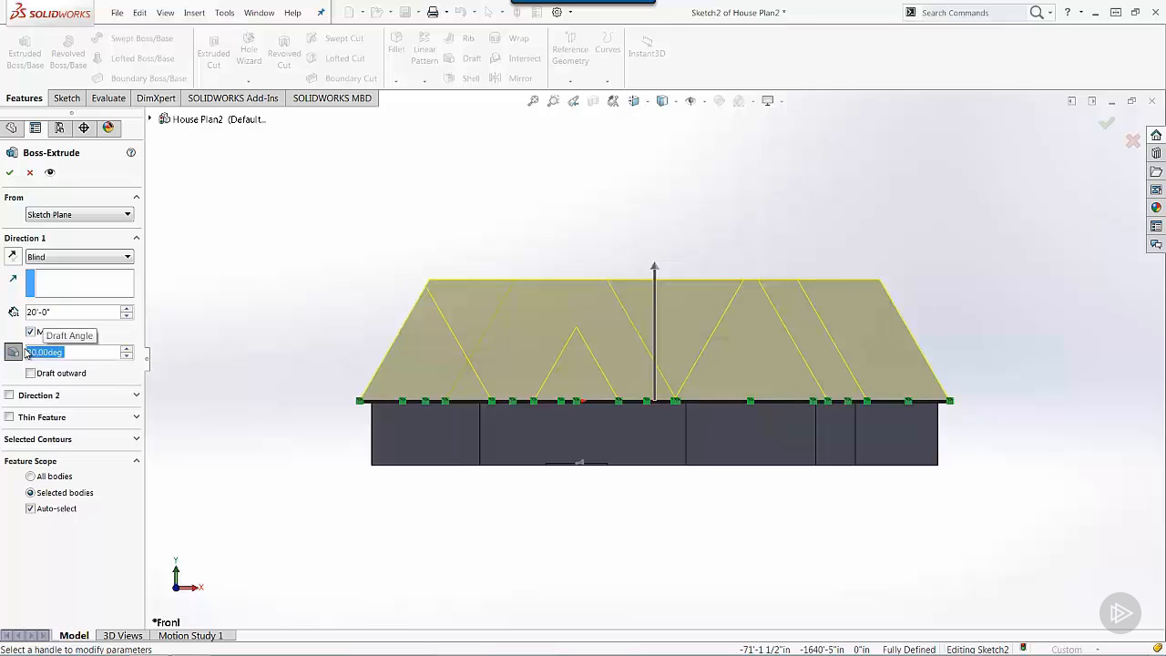
middle_click_drag(351, 257, 323, 343)
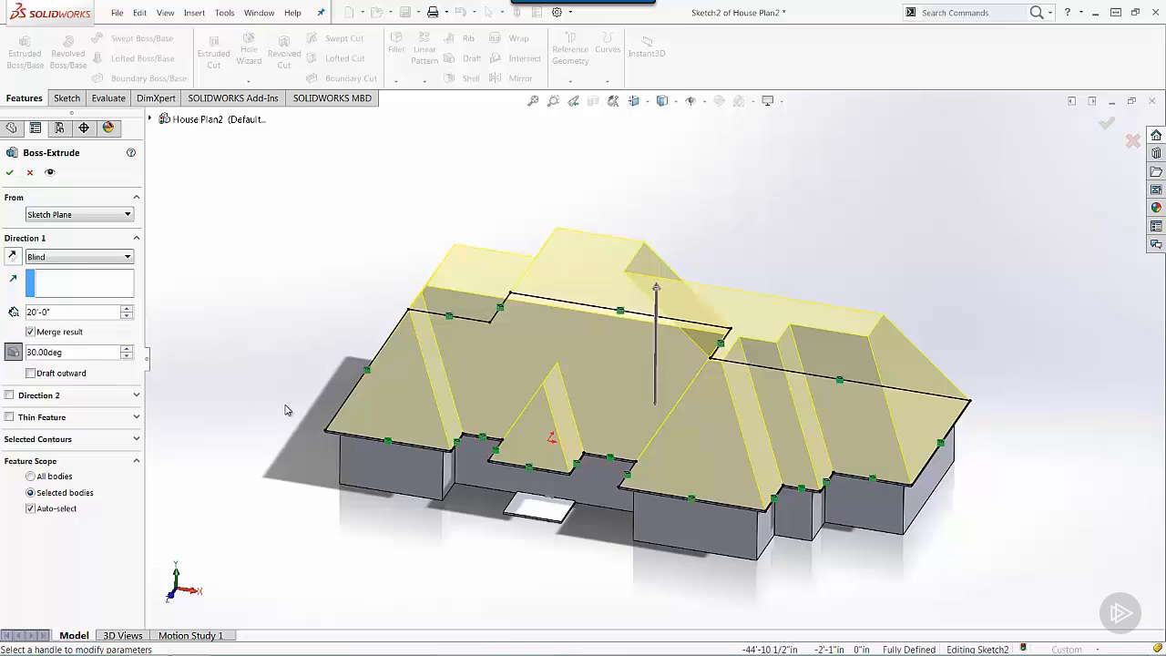
Set the inward draft angle to 45°, inspect the roof preview from several angles, and complete the merged extrusion.
left_click_drag(63, 352, 28, 351)
type("45")
key("Return")
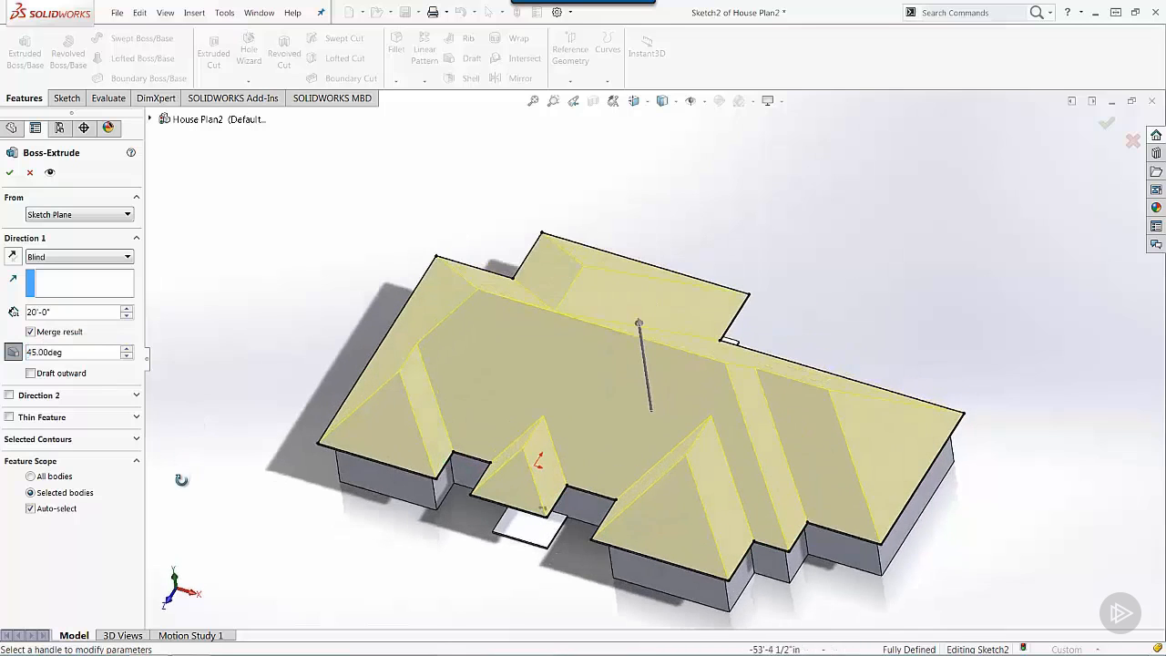
middle_click_drag(194, 386, 199, 351)
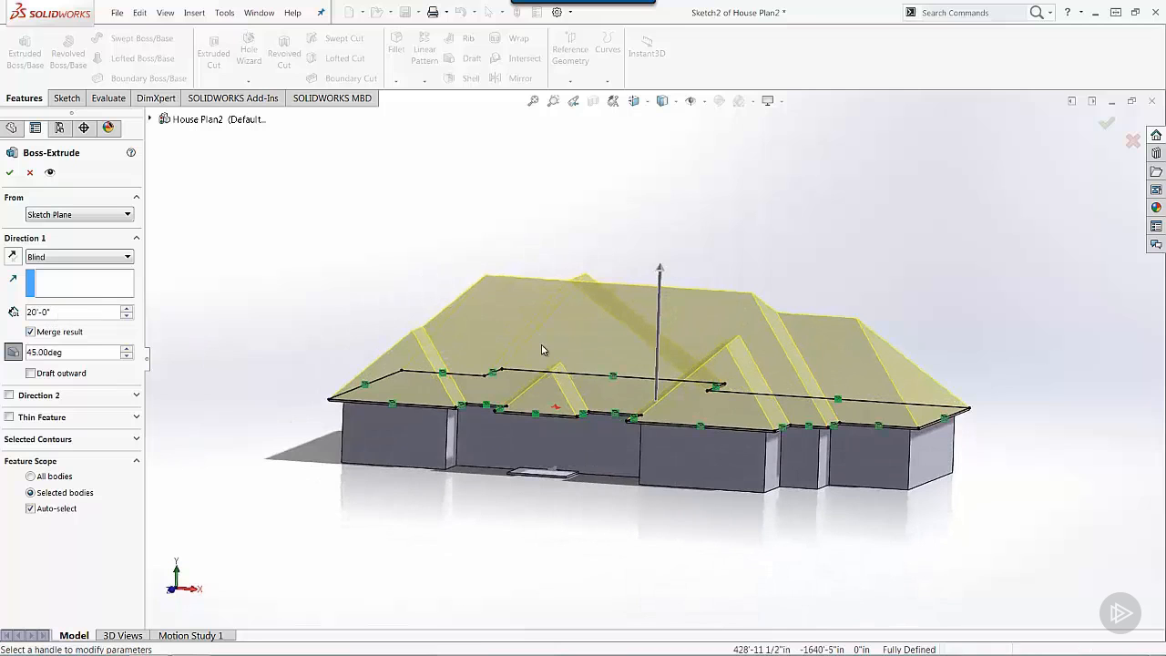
middle_click_drag(828, 263, 822, 313)
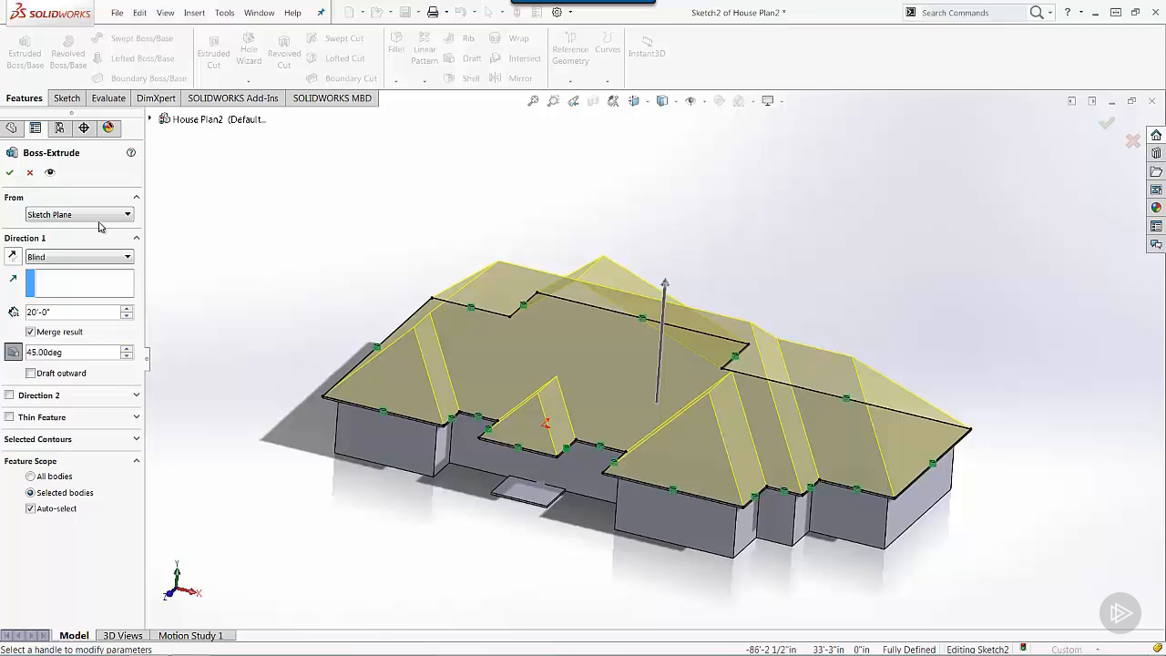
left_click(9, 172)
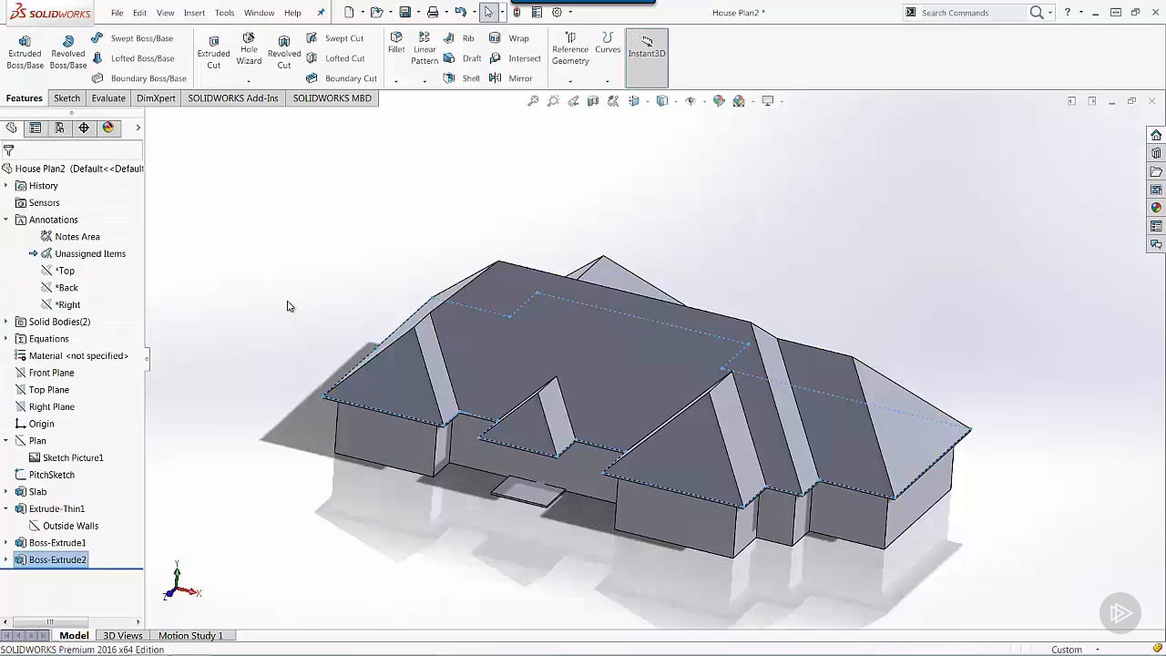
left_click(291, 307)
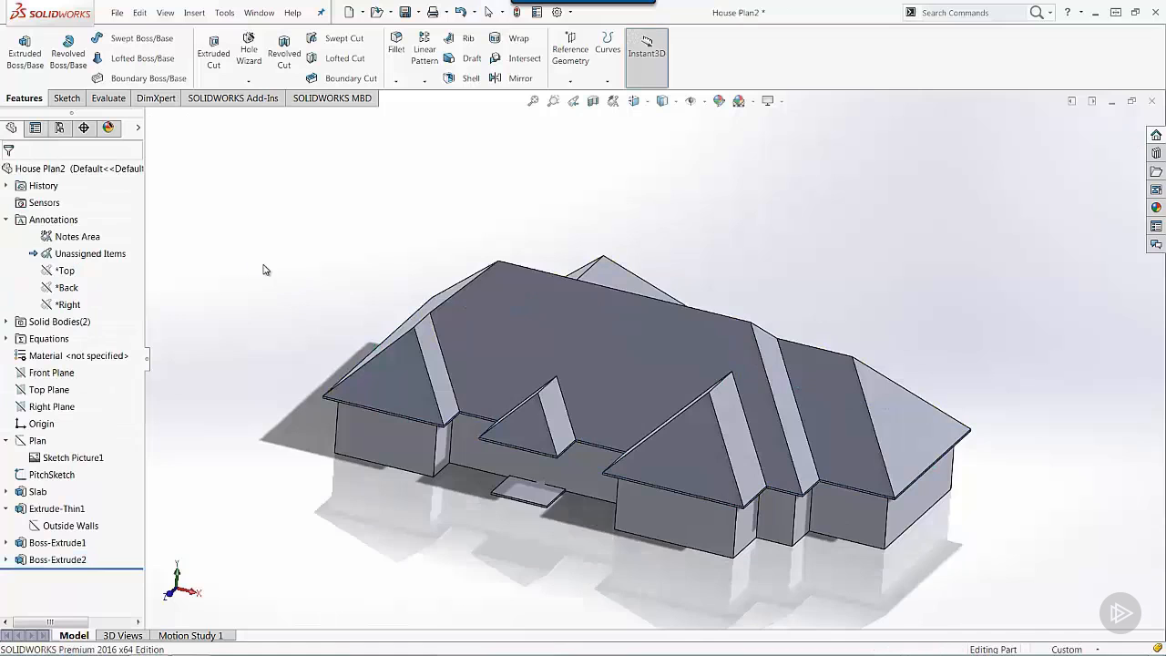